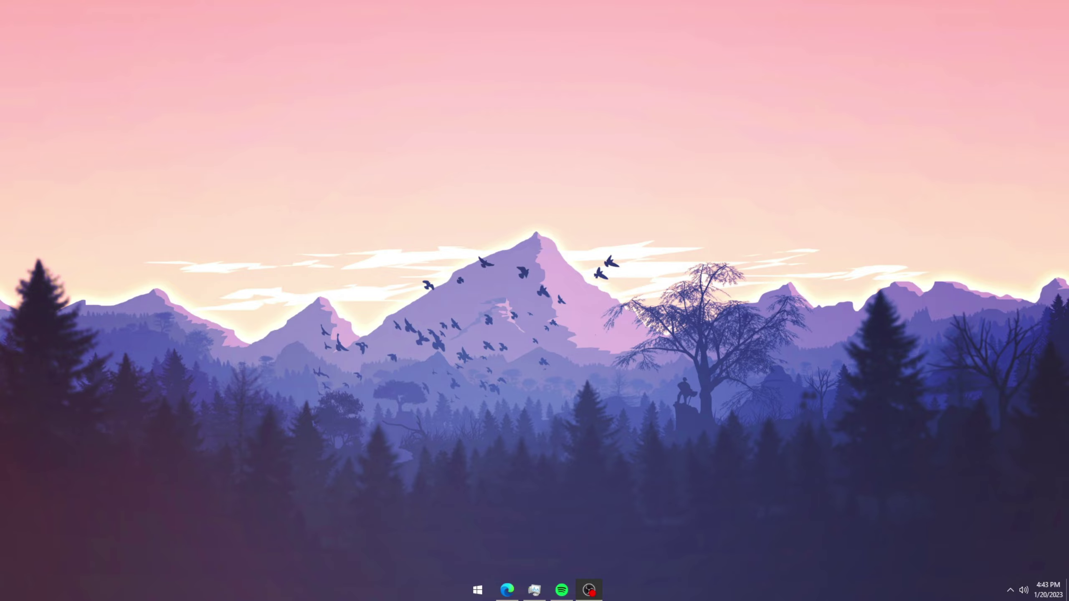
Switch to the NVIDIA driver download page in Edge and specify the product as GeForce, GeForce 10 Series, GeForce GT 1030
{"action": "key", "text": "alt+Tab"}
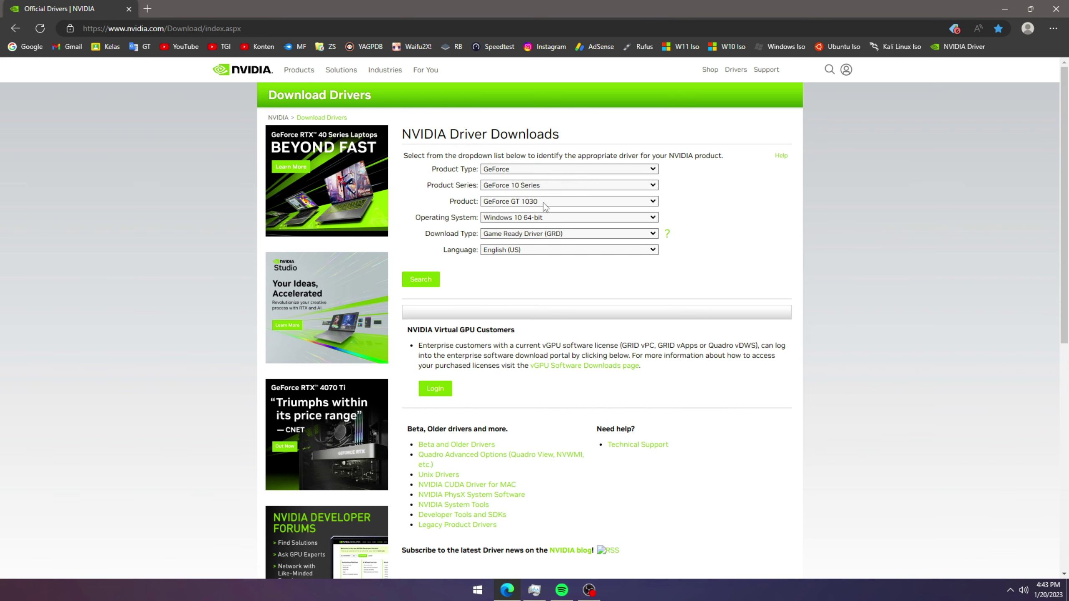
{"action": "left_click", "coordinate": [495, 174]}
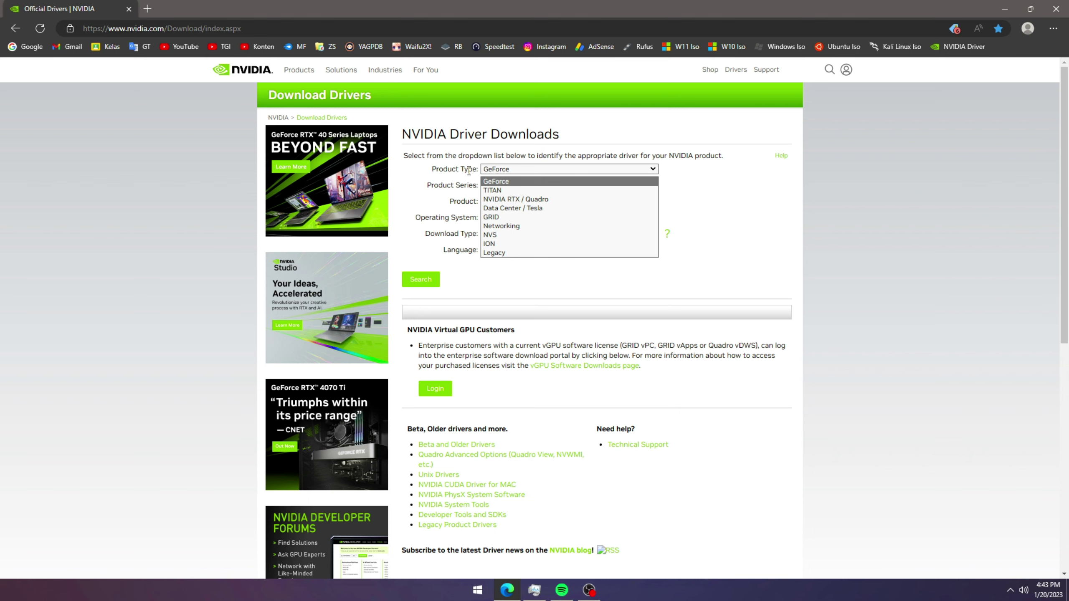
{"action": "left_click", "coordinate": [506, 182]}
{"action": "left_click", "coordinate": [491, 189]}
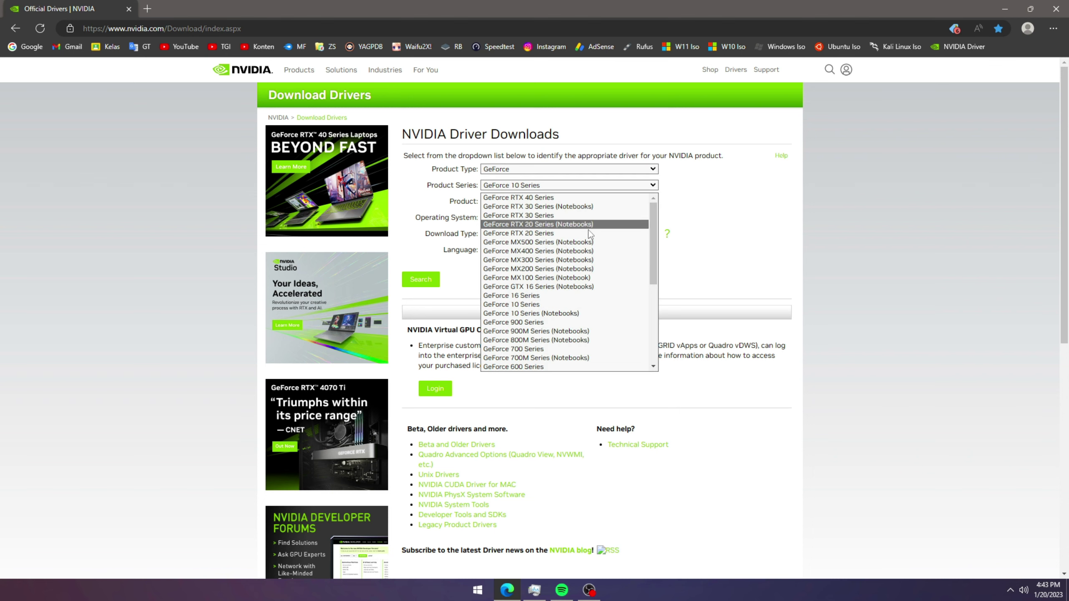
{"action": "left_click", "coordinate": [490, 189]}
{"action": "left_click", "coordinate": [488, 202]}
{"action": "left_click", "coordinate": [604, 279]}
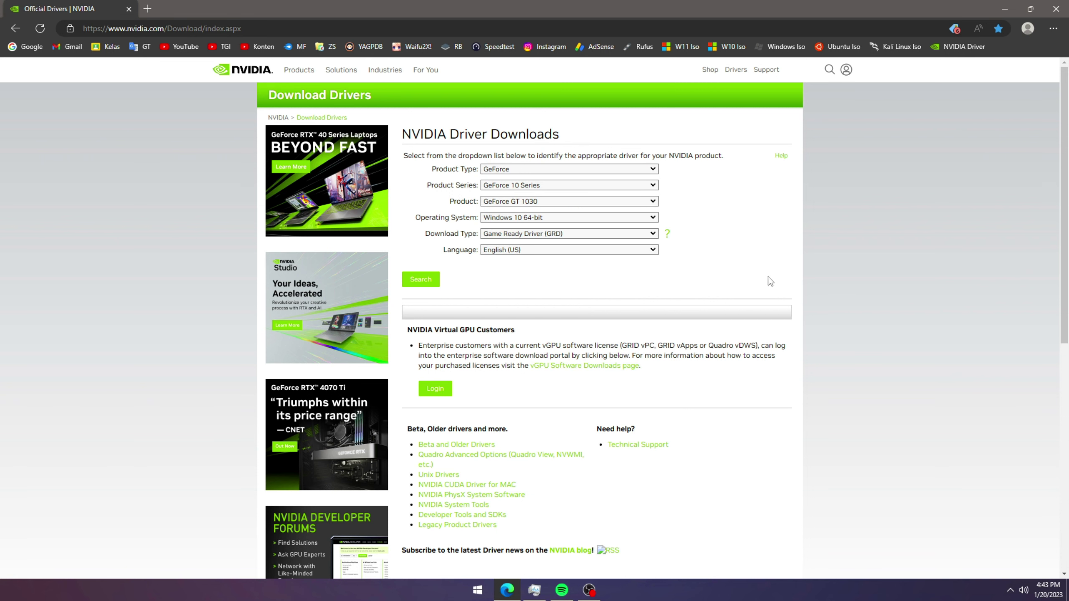
Specify Windows 10 64-bit as the operating system and Game Ready Driver (GRD) as the download type
{"action": "left_click", "coordinate": [516, 220]}
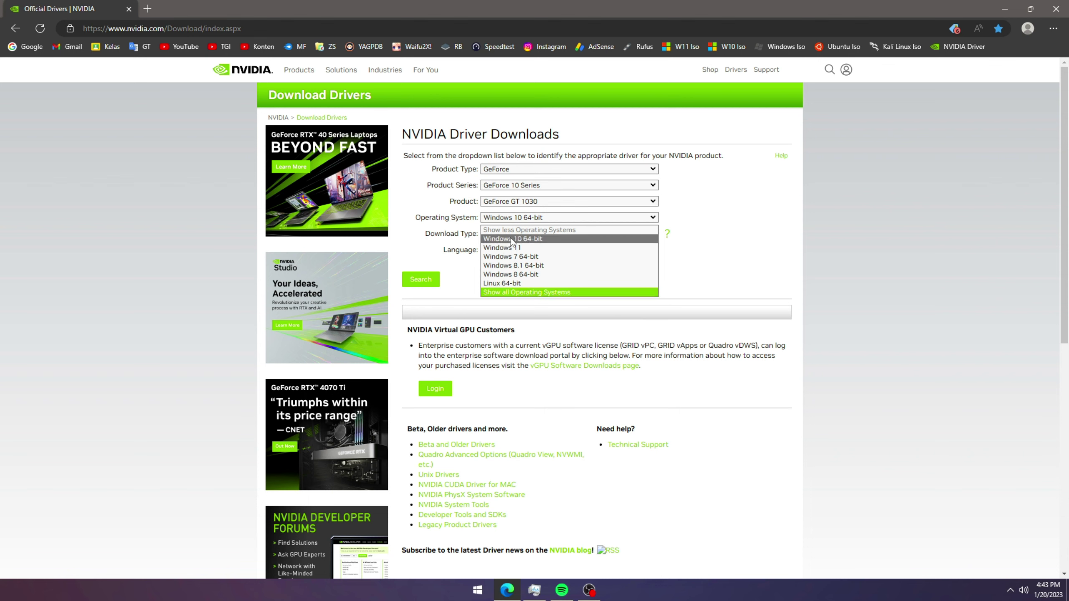
{"action": "left_click", "coordinate": [801, 247]}
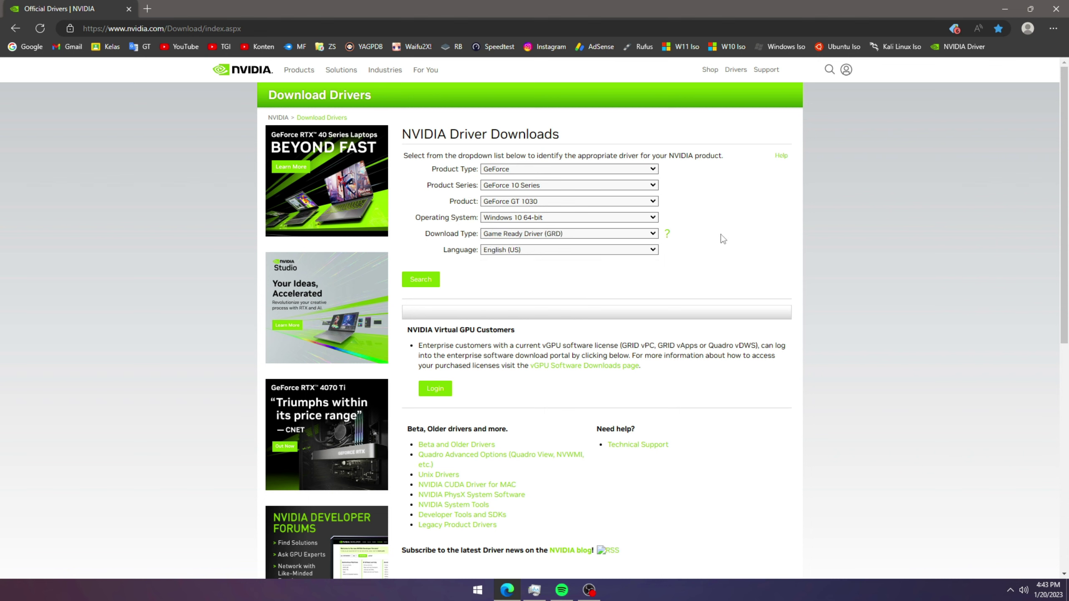
{"action": "left_click", "coordinate": [525, 234]}
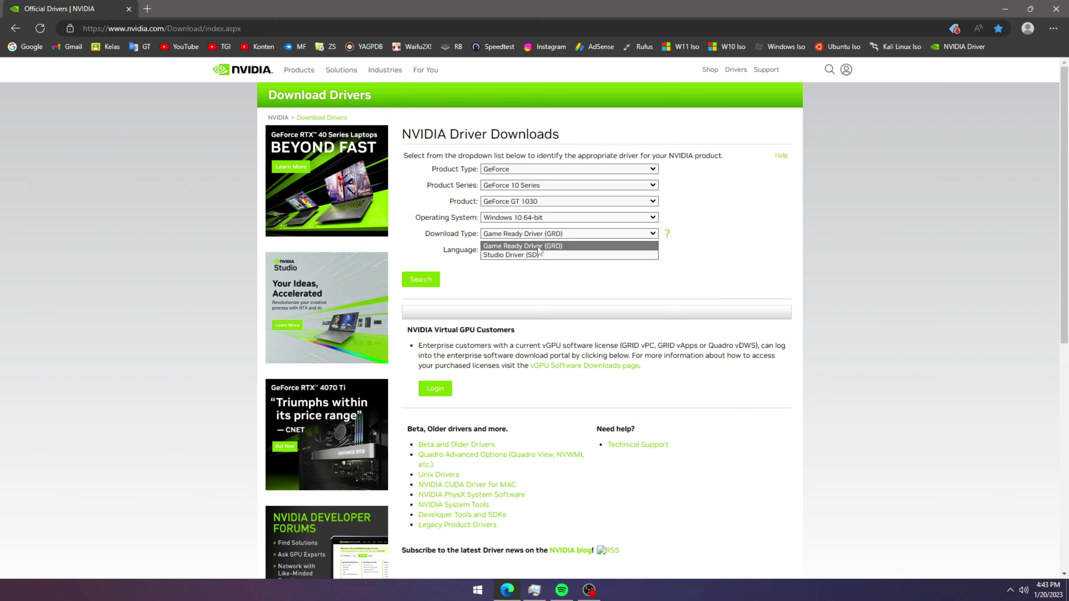
{"action": "left_click", "coordinate": [538, 247]}
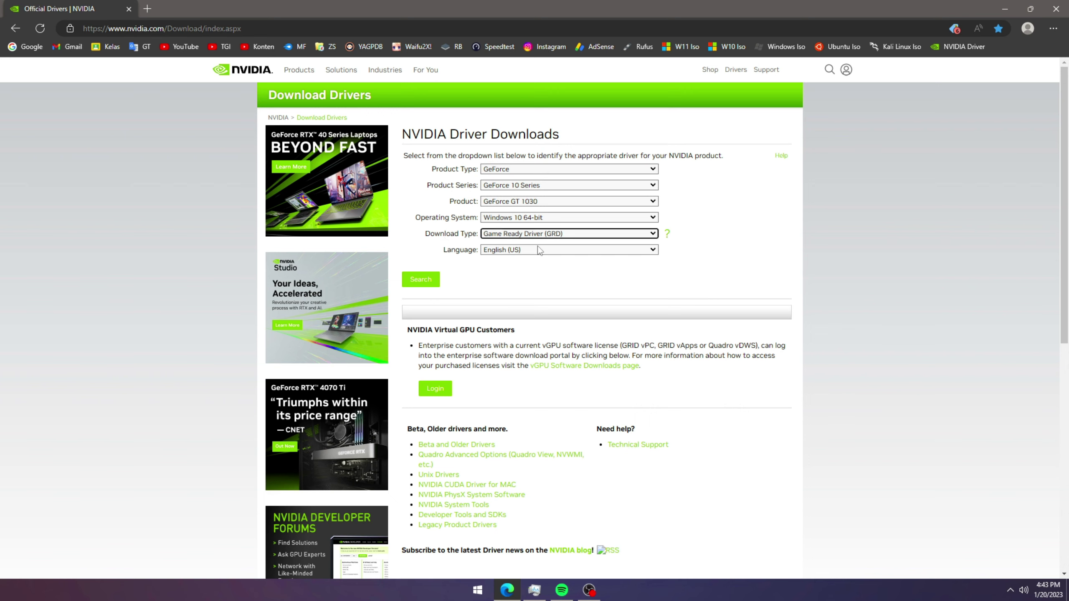
Search for the matching graphics driver and download it, closing the browser when done
{"action": "left_click", "coordinate": [430, 285]}
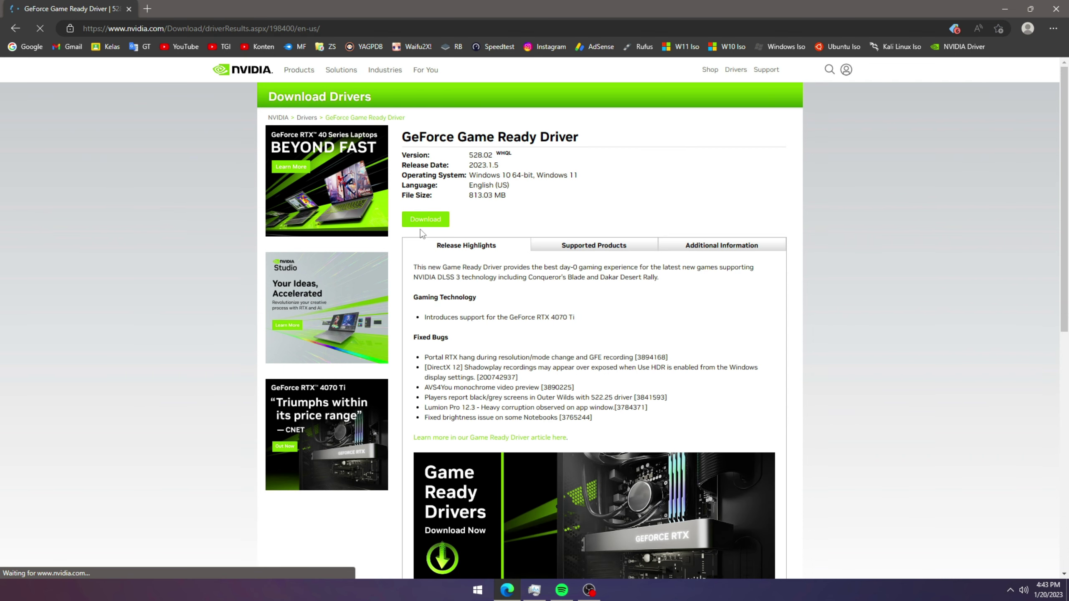
{"action": "left_click", "coordinate": [428, 220]}
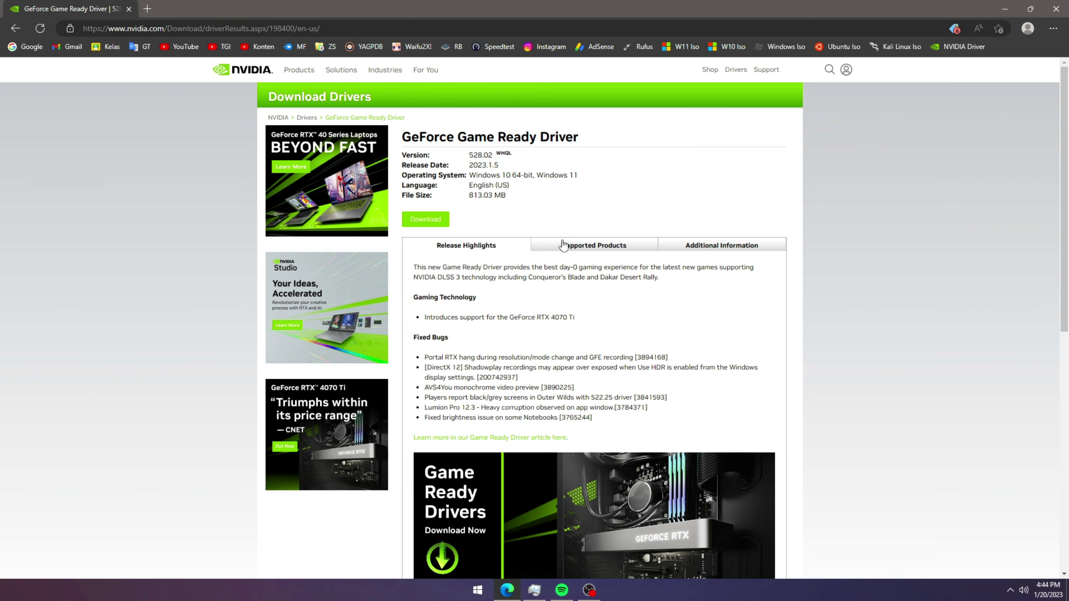
{"action": "left_click", "coordinate": [1055, 6]}
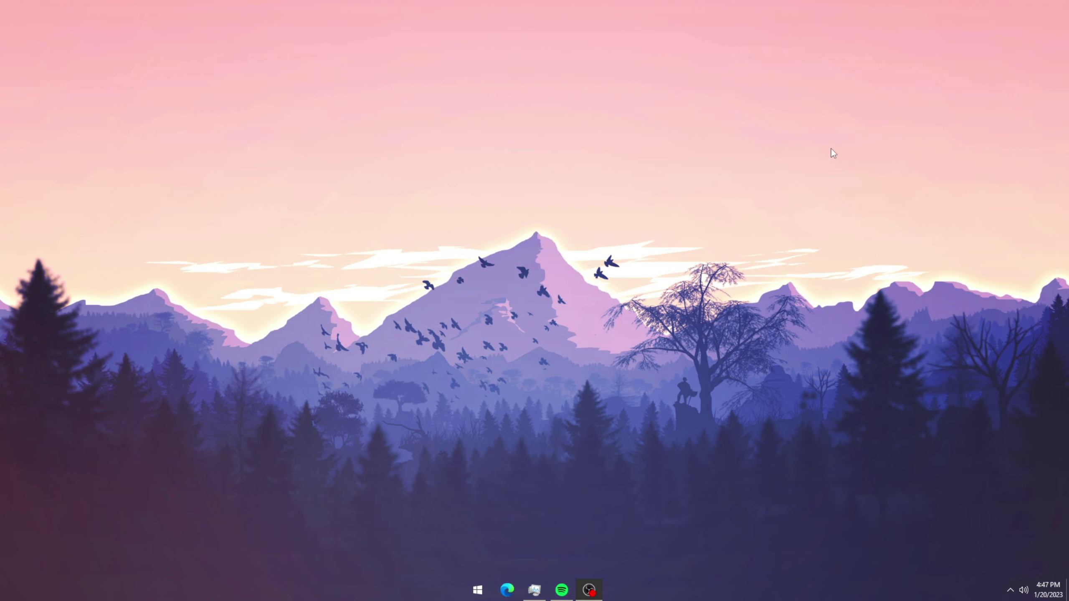
Move the nvidiaProfileInspector archive from the Downloads folder to the upper middle of the desktop
{"action": "key", "text": "super+e"}
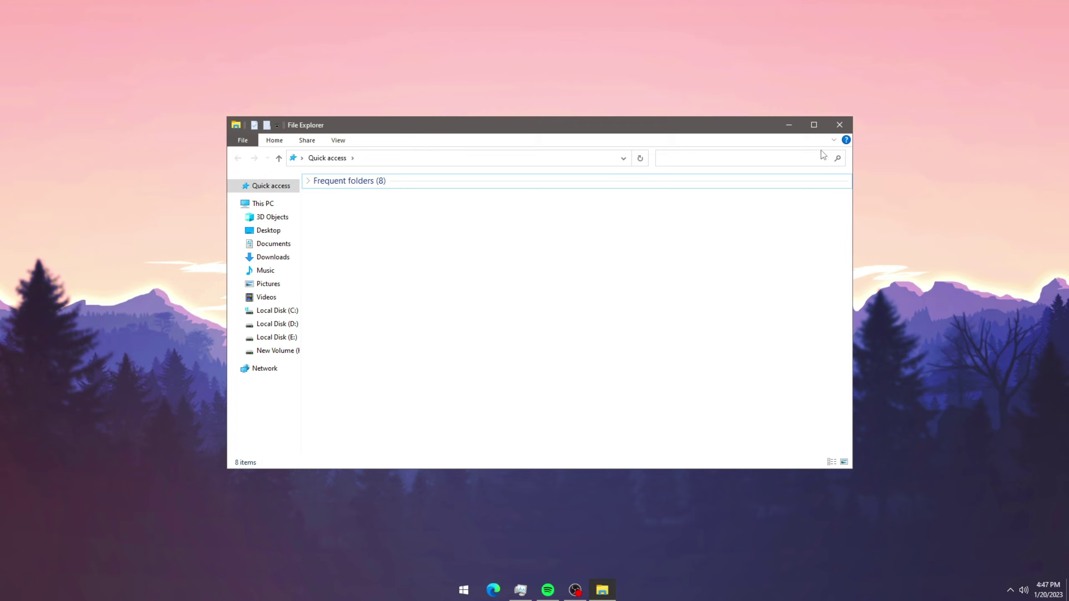
{"action": "left_click", "coordinate": [287, 260]}
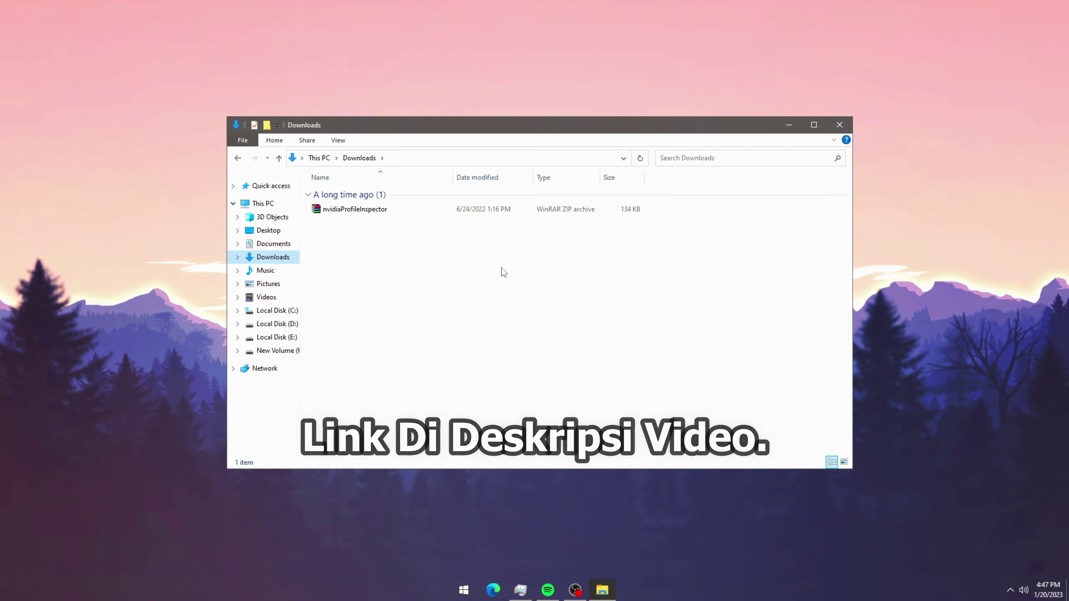
{"action": "left_click_drag", "start_coordinate": [369, 215], "coordinate": [194, 278]}
{"action": "left_click", "coordinate": [838, 125]}
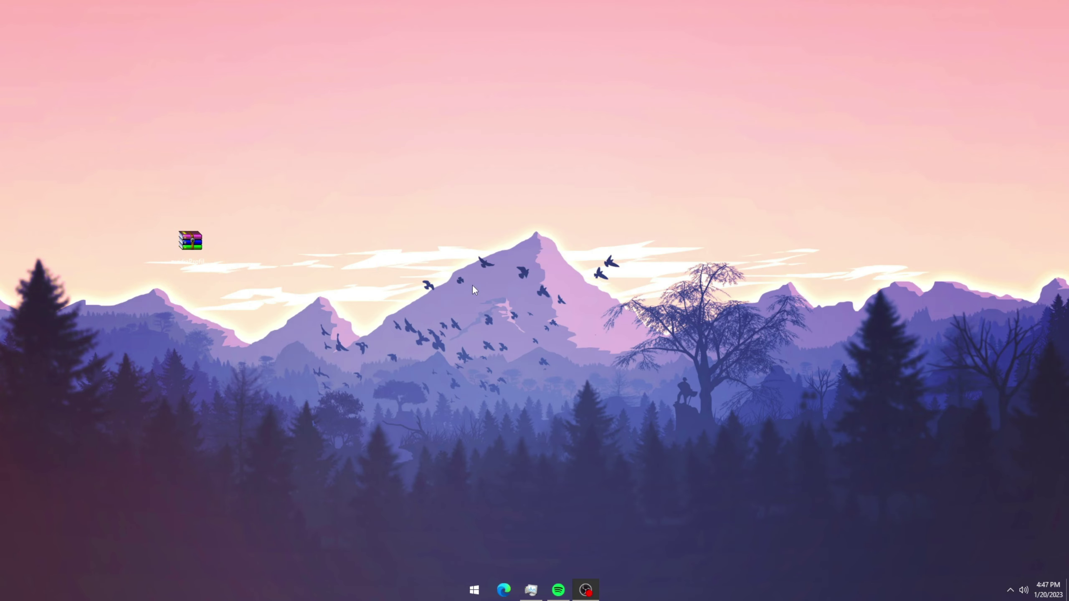
{"action": "left_click_drag", "start_coordinate": [516, 242], "coordinate": [517, 244]}
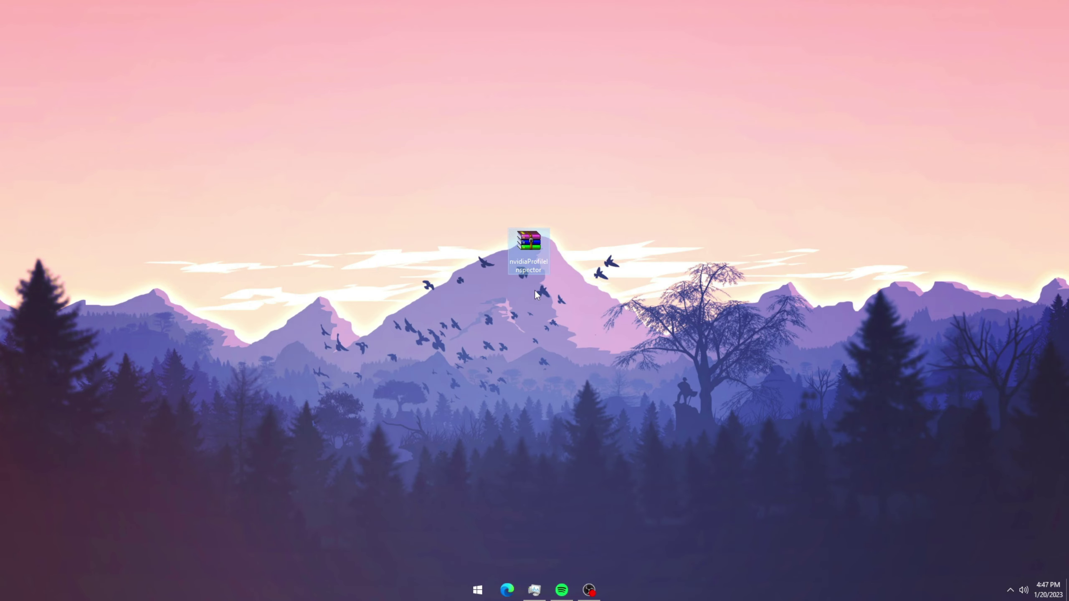
Extract the nvidiaProfileInspector archive onto the desktop and line up the extracted program and Reference file on either side of it
{"action": "right_click", "coordinate": [538, 255]}
{"action": "left_click", "coordinate": [588, 316]}
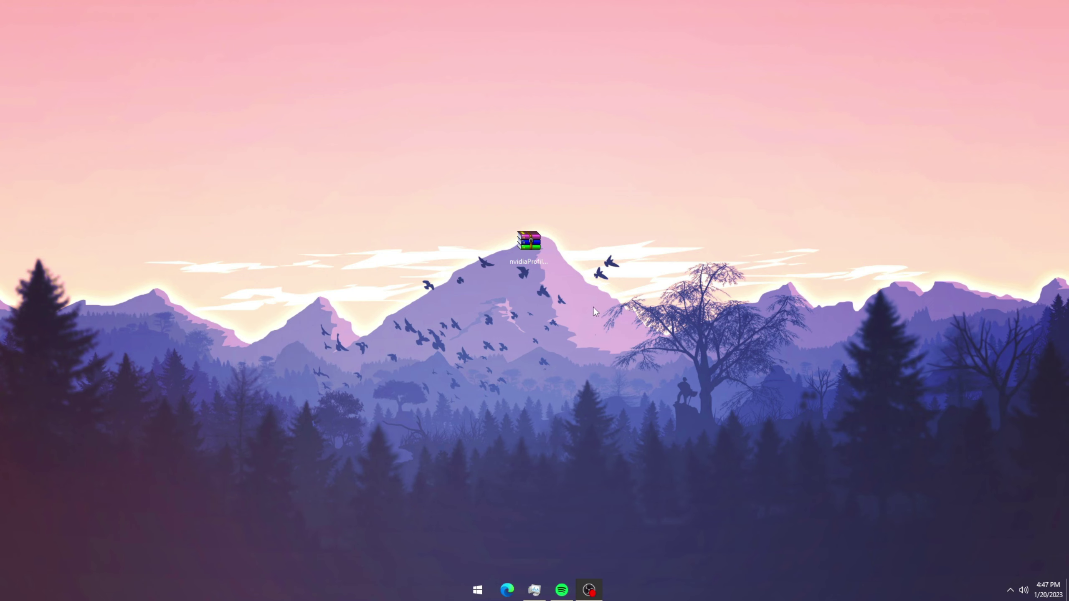
{"action": "left_click_drag", "start_coordinate": [41, 134], "coordinate": [495, 247]}
{"action": "left_click", "coordinate": [521, 198]}
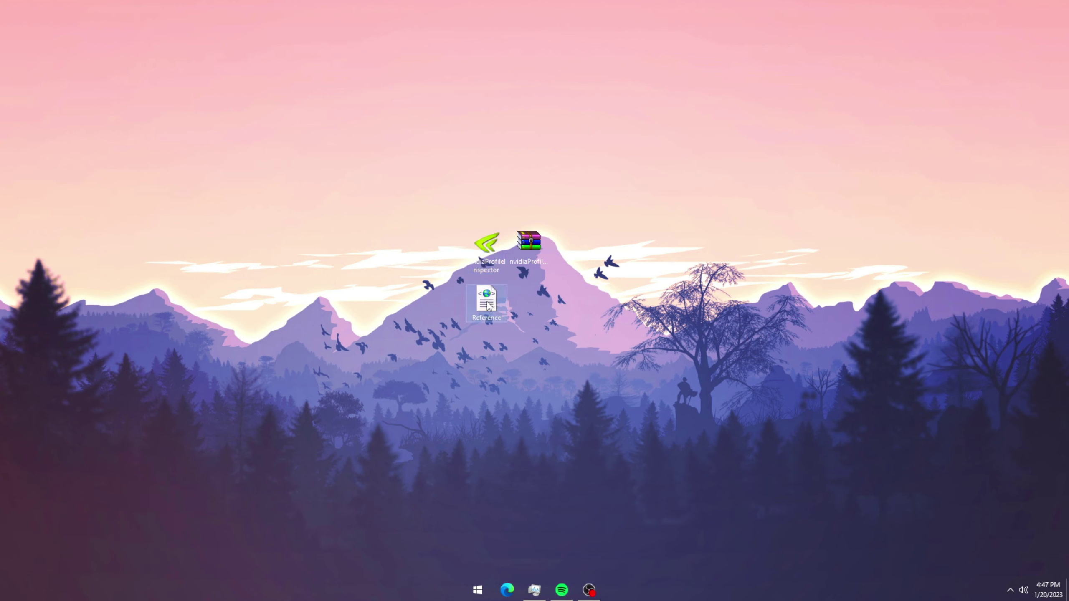
{"action": "left_click_drag", "start_coordinate": [488, 306], "coordinate": [572, 249]}
{"action": "left_click_drag", "start_coordinate": [556, 206], "coordinate": [601, 261]}
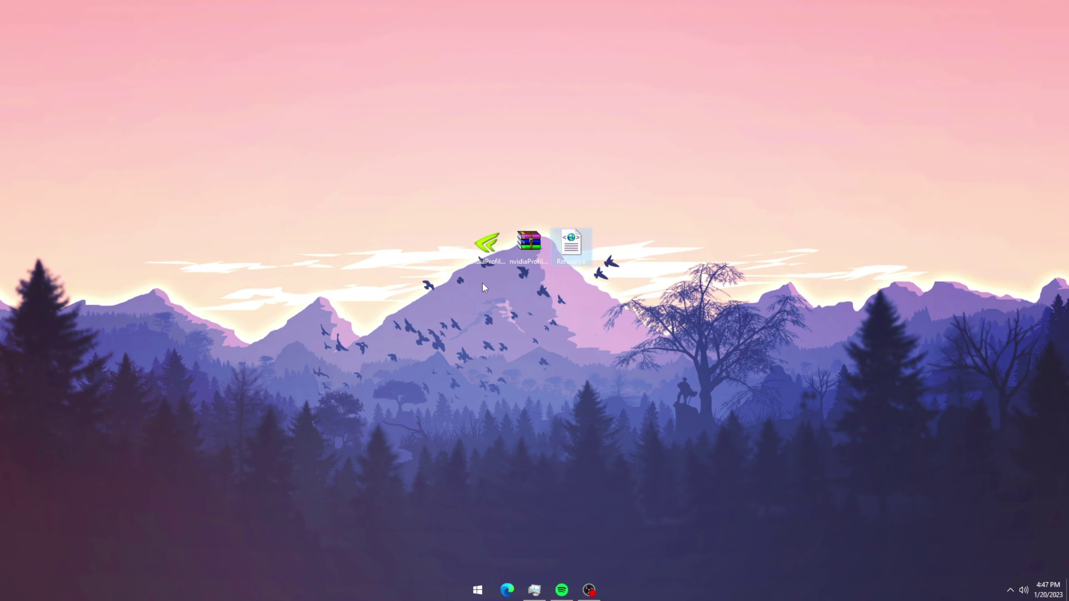
Run the extracted nvidiaProfileInspector program as administrator and maximize its window
{"action": "left_click", "coordinate": [485, 255]}
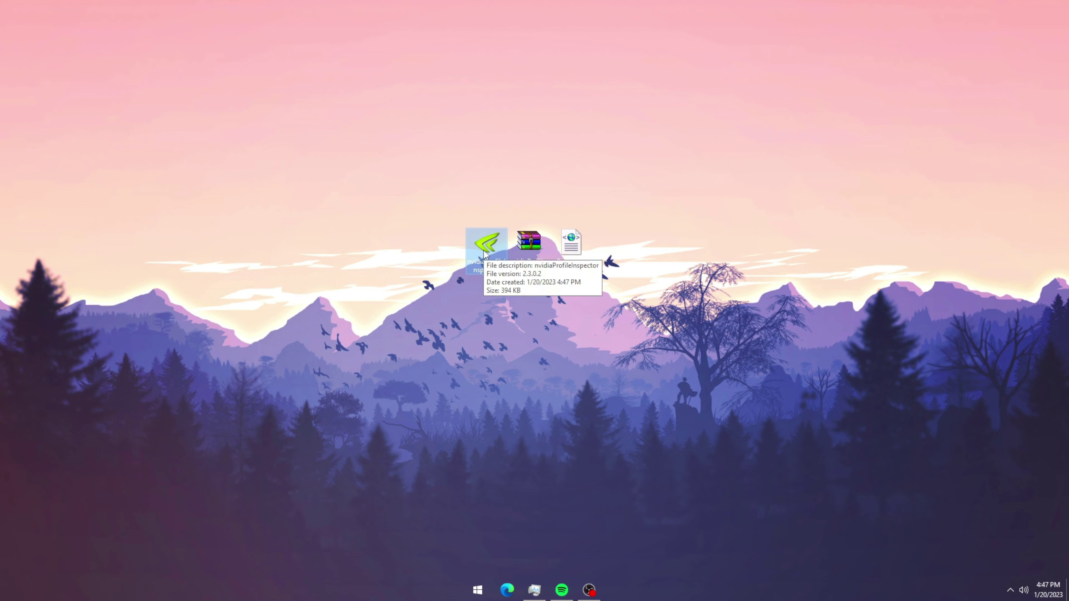
{"action": "right_click", "coordinate": [484, 254]}
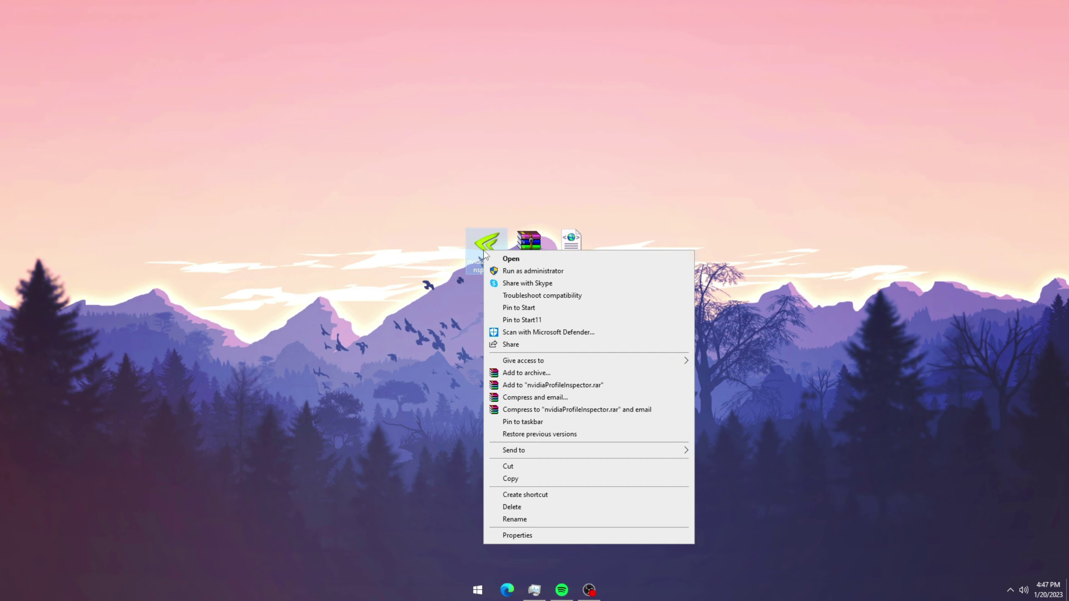
{"action": "left_click", "coordinate": [529, 271]}
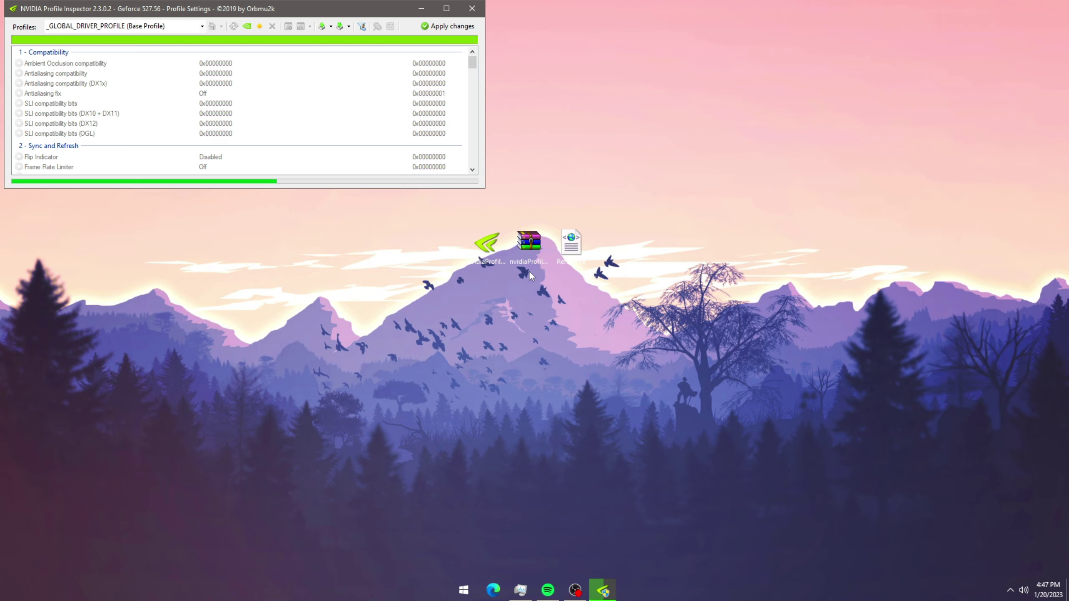
{"action": "left_click_drag", "start_coordinate": [284, 10], "coordinate": [565, 174]}
{"action": "left_click", "coordinate": [723, 180]}
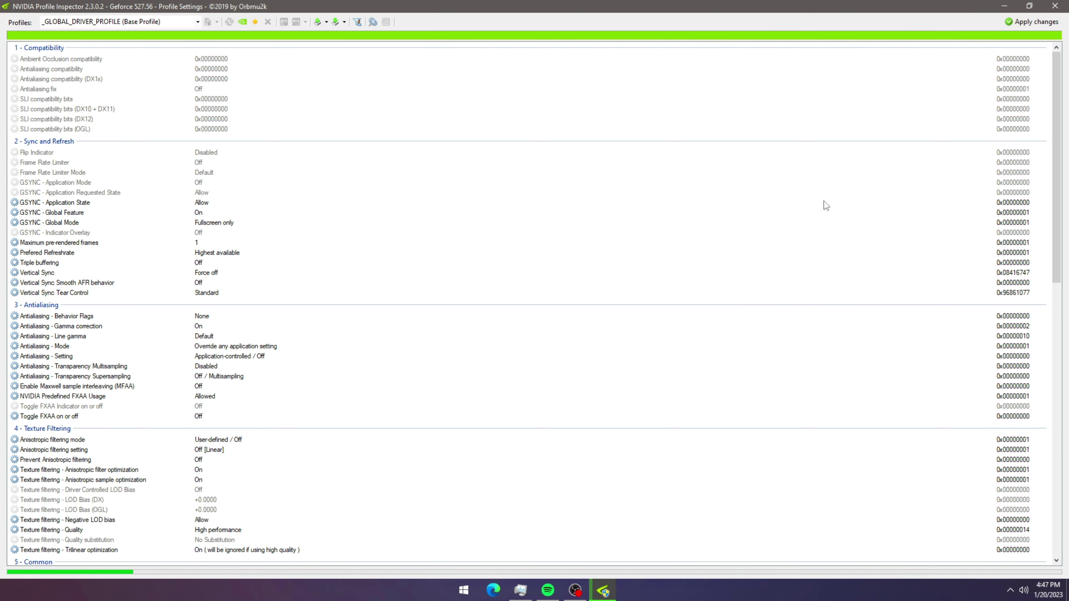
Set GSYNC - Global Feature to Off in the Sync and Refresh section of the global driver profile
{"action": "scroll", "coordinate": [1058, 154], "scroll_direction": "down", "scroll_amount": 1}
{"action": "left_click_drag", "start_coordinate": [1058, 154], "coordinate": [1037, 435]}
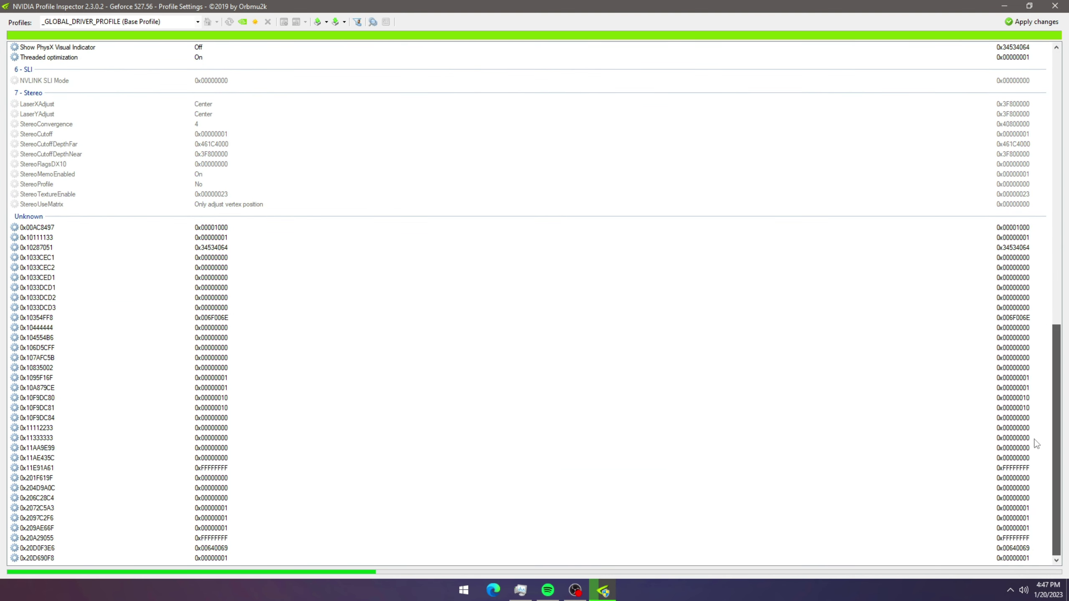
{"action": "scroll", "coordinate": [1037, 466], "scroll_direction": "up", "scroll_amount": 10}
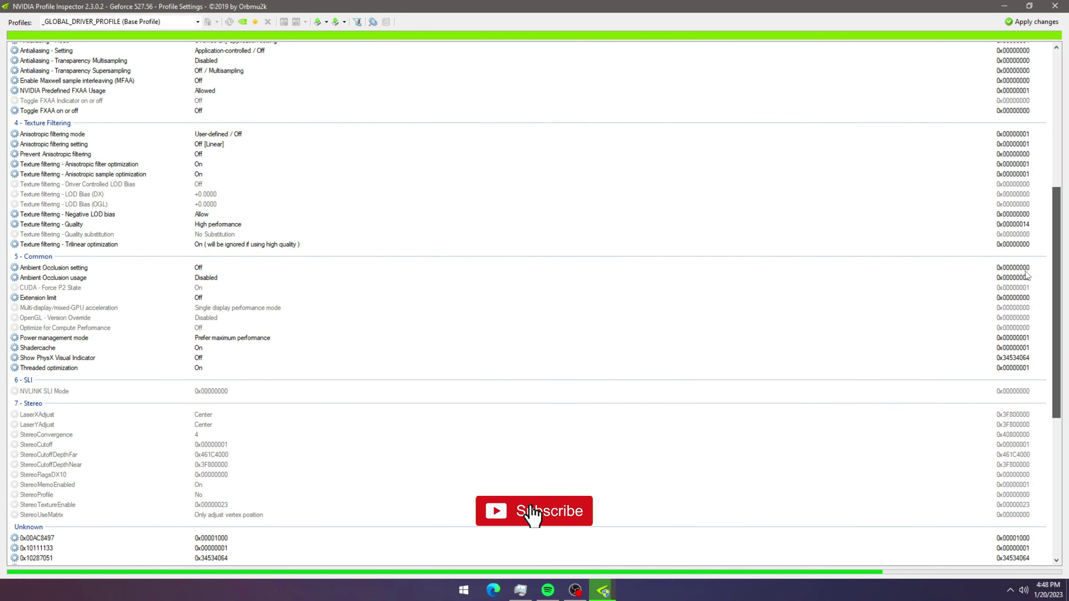
{"action": "scroll", "coordinate": [1025, 275], "scroll_direction": "up", "scroll_amount": 10}
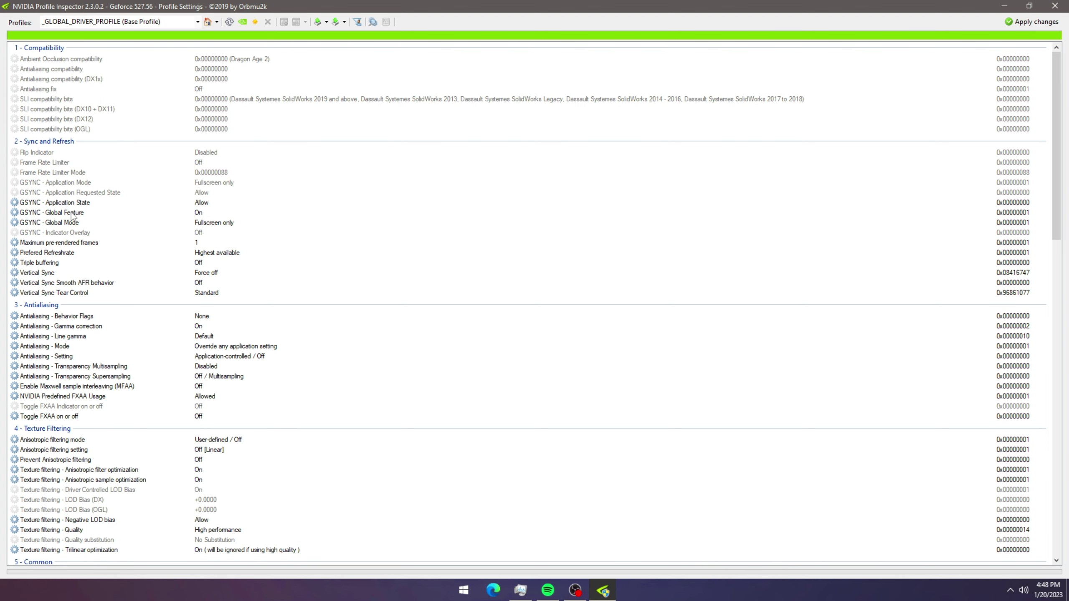
{"action": "left_click", "coordinate": [62, 215]}
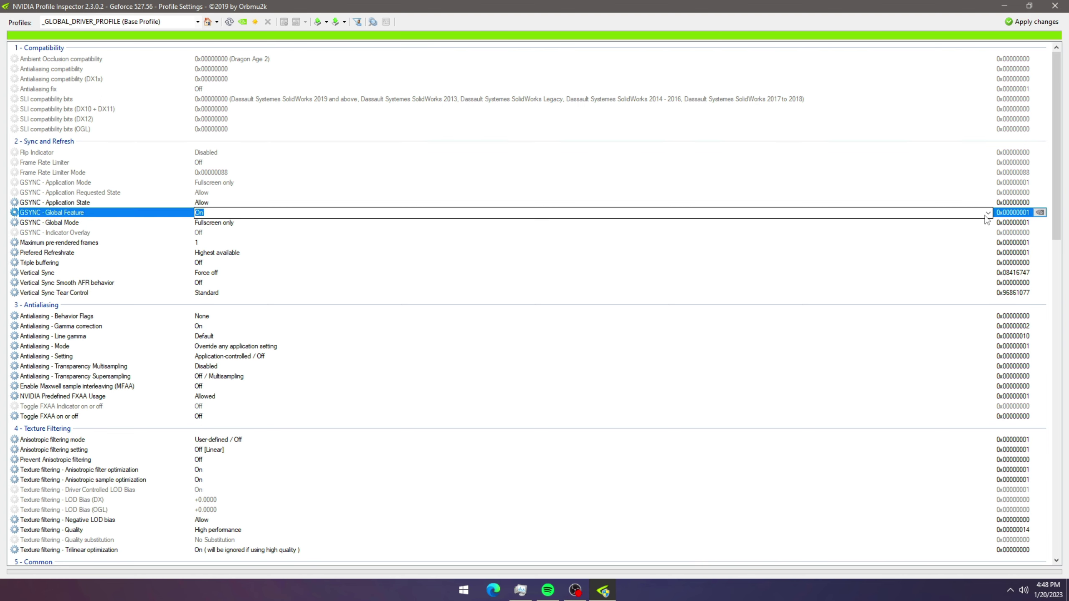
{"action": "left_click", "coordinate": [269, 213]}
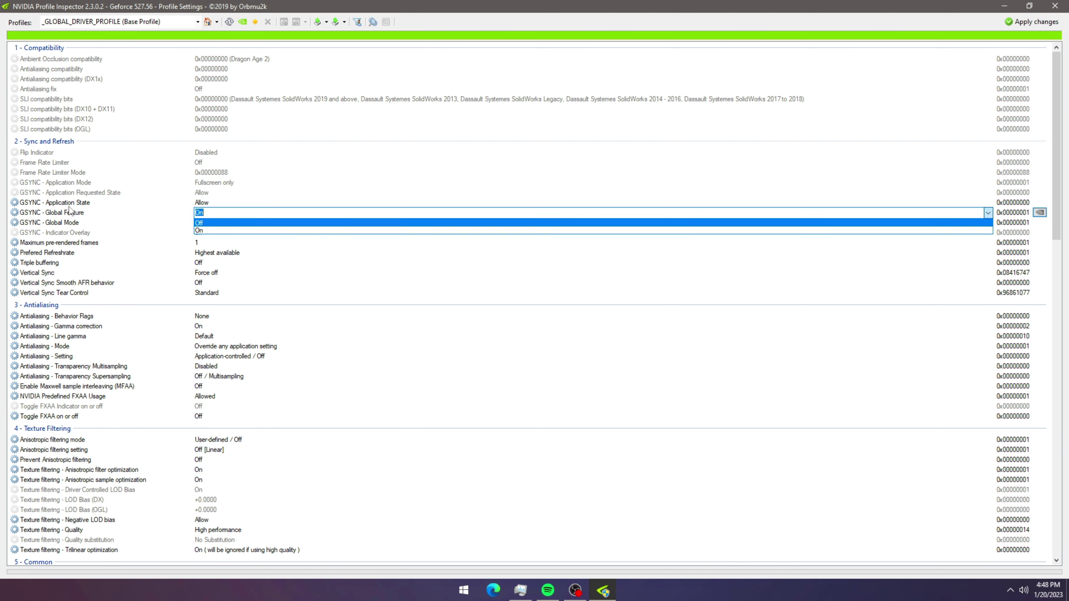
{"action": "left_click", "coordinate": [258, 223]}
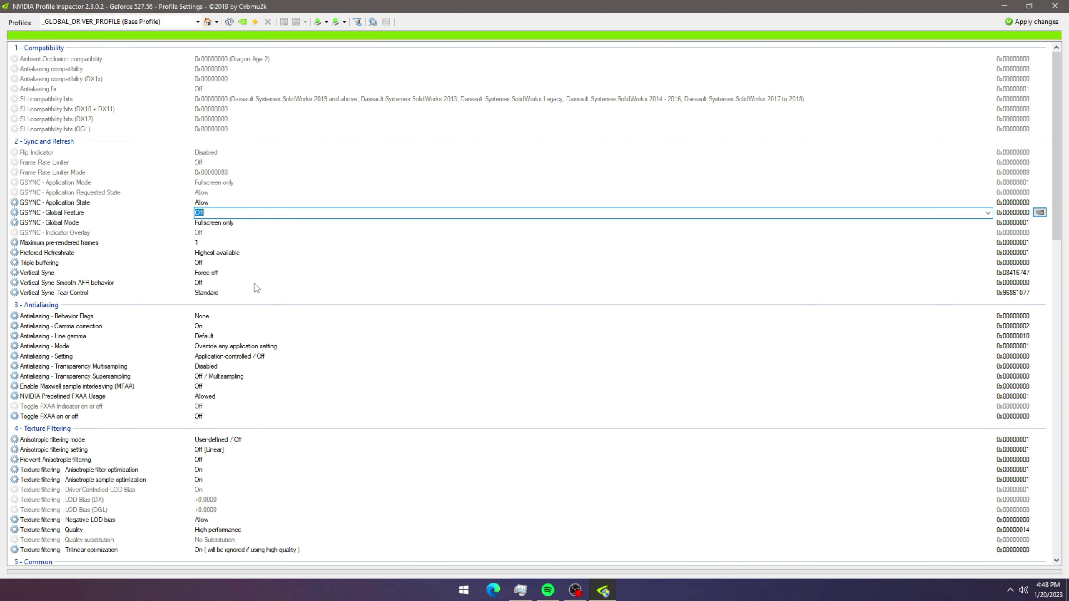
Check the options for Vertical Sync and keep it on Force off
{"action": "left_click", "coordinate": [44, 273]}
{"action": "left_click", "coordinate": [988, 272]}
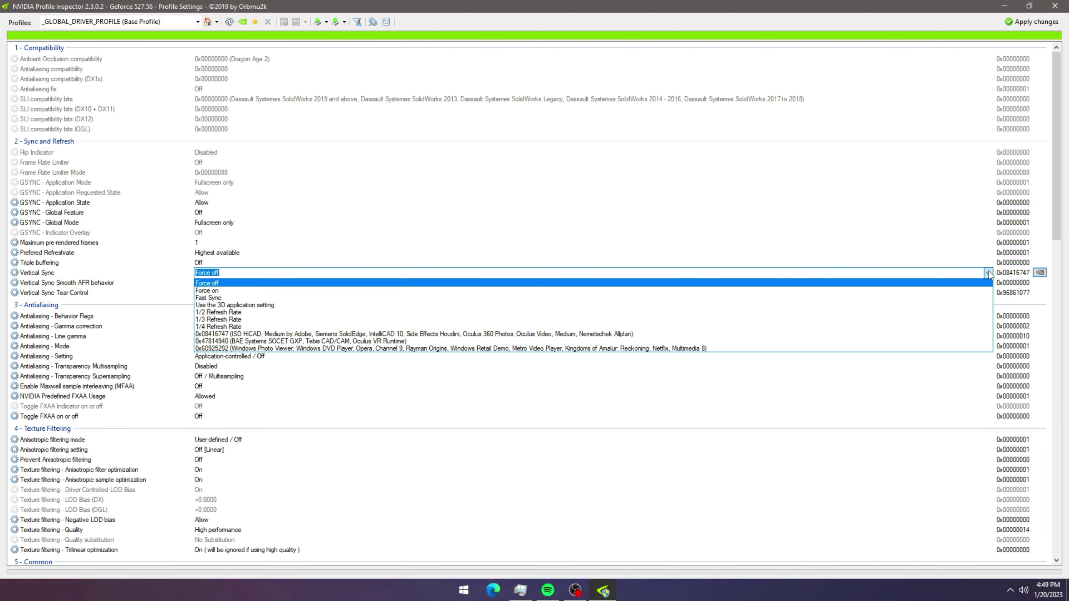
{"action": "left_click", "coordinate": [988, 273]}
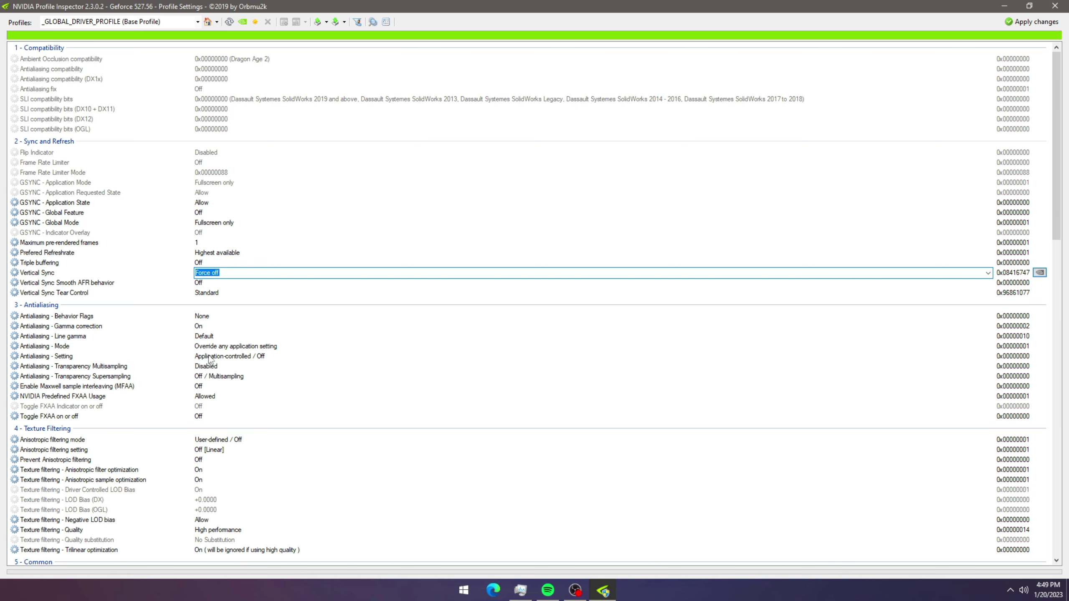
Set Texture filtering - Quality to High performance in the Texture Filtering section of the global driver profile
{"action": "scroll", "coordinate": [207, 405], "scroll_direction": "down", "scroll_amount": 2}
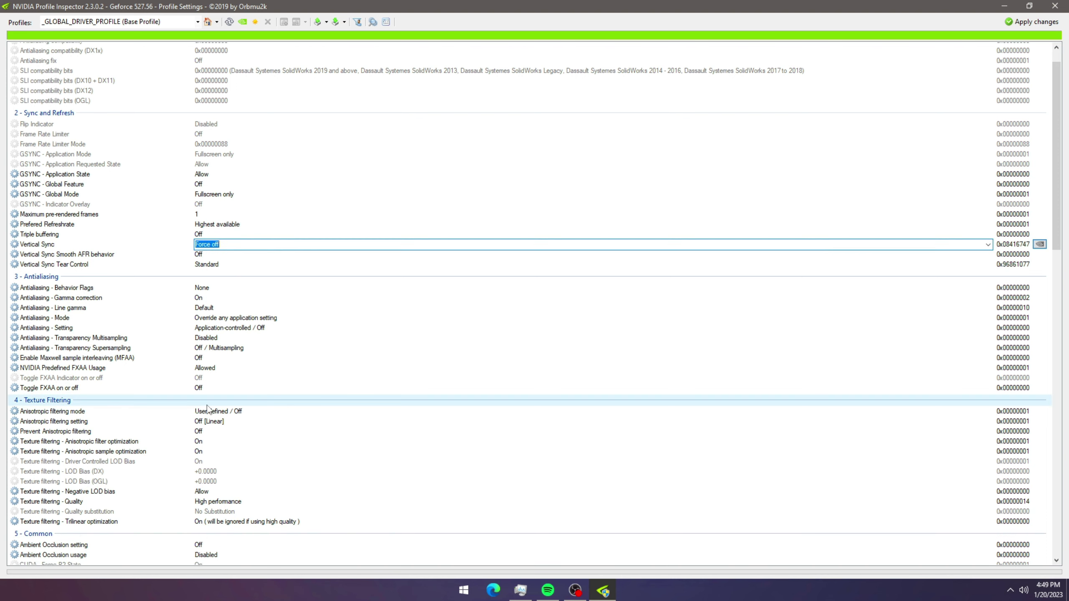
{"action": "scroll", "coordinate": [208, 399], "scroll_direction": "down", "scroll_amount": 1}
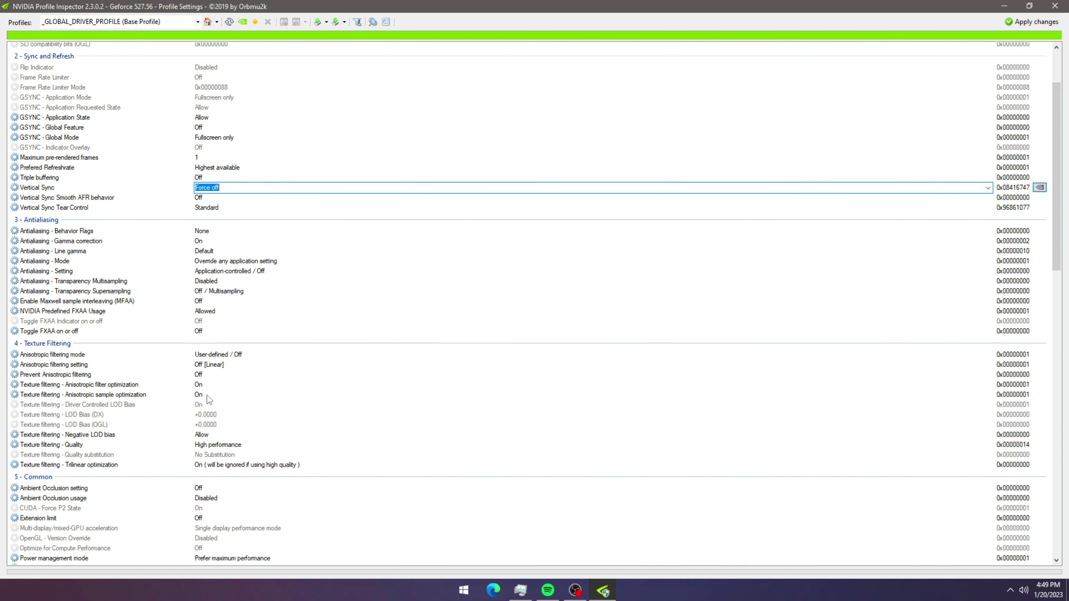
{"action": "scroll", "coordinate": [207, 395], "scroll_direction": "down", "scroll_amount": 2}
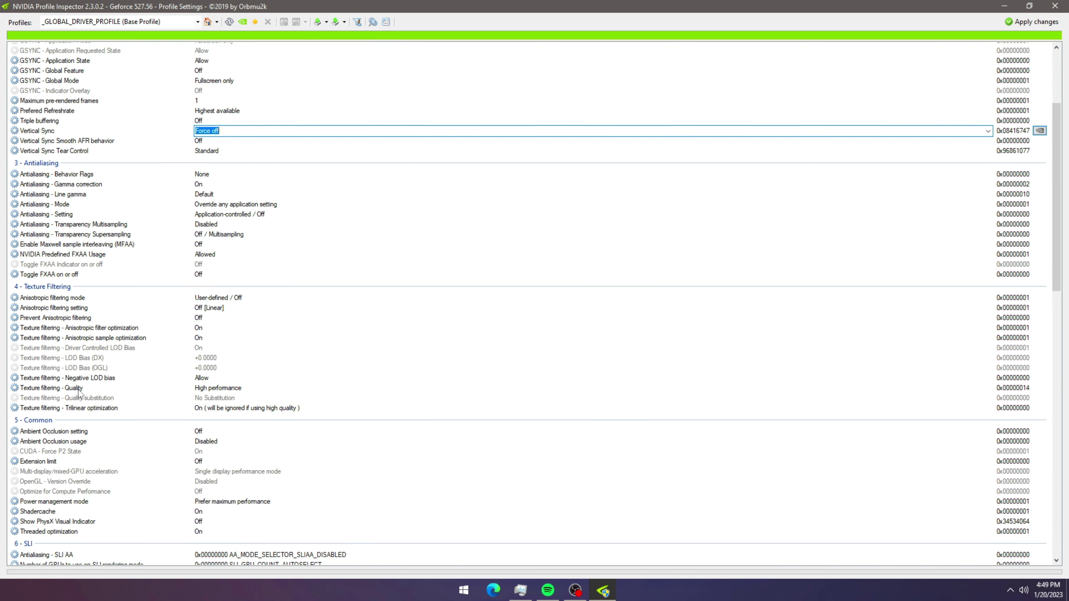
{"action": "left_click", "coordinate": [77, 391]}
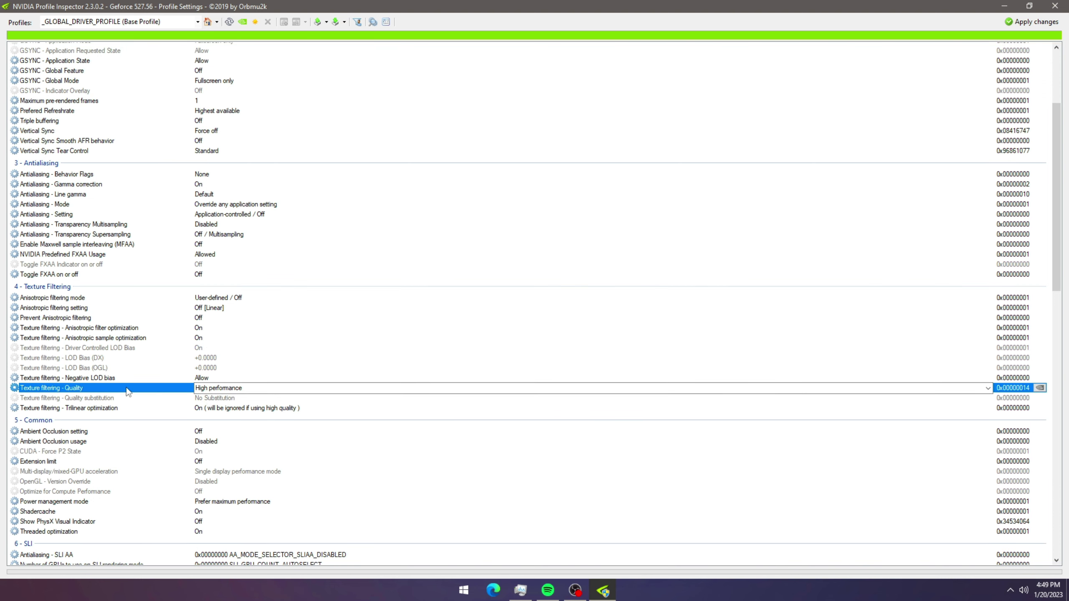
{"action": "left_click", "coordinate": [988, 388]}
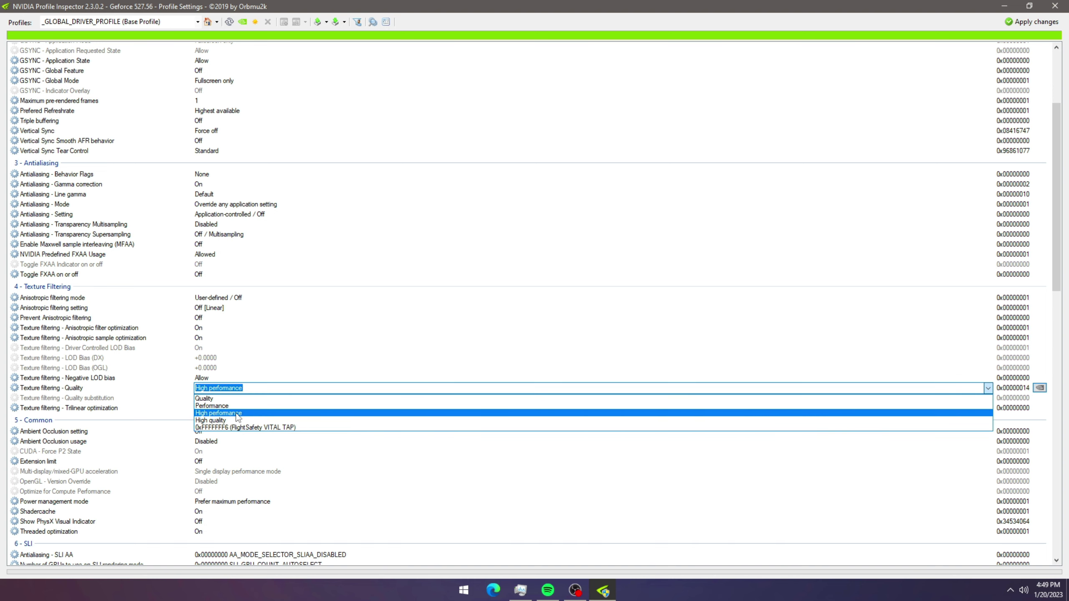
{"action": "left_click", "coordinate": [184, 409]}
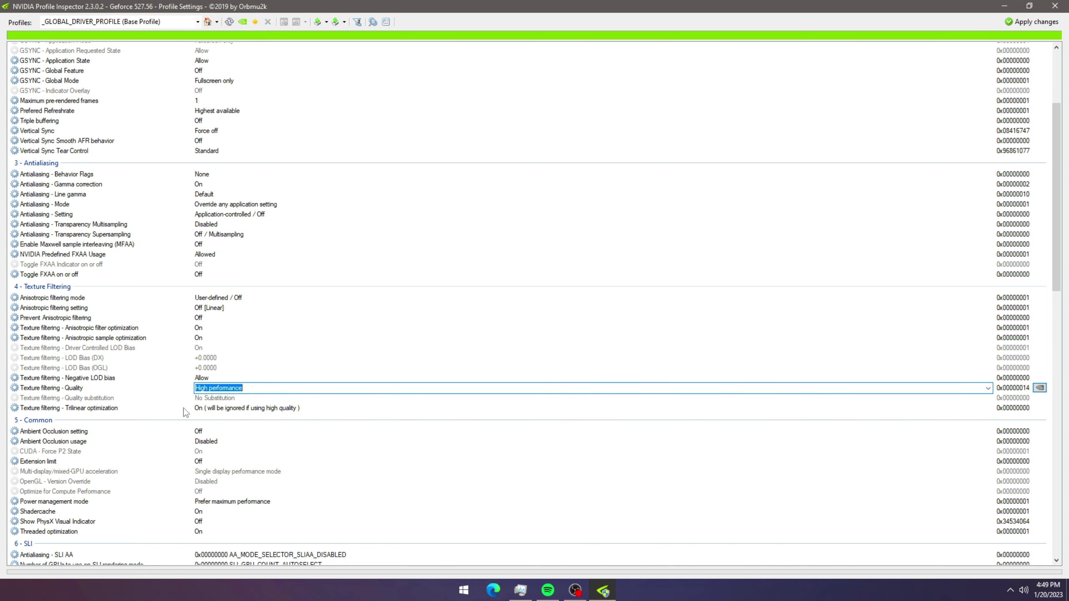
Set Texture filtering - Trilinear optimization to On (will be ignored if using high quality)
{"action": "left_click", "coordinate": [217, 409]}
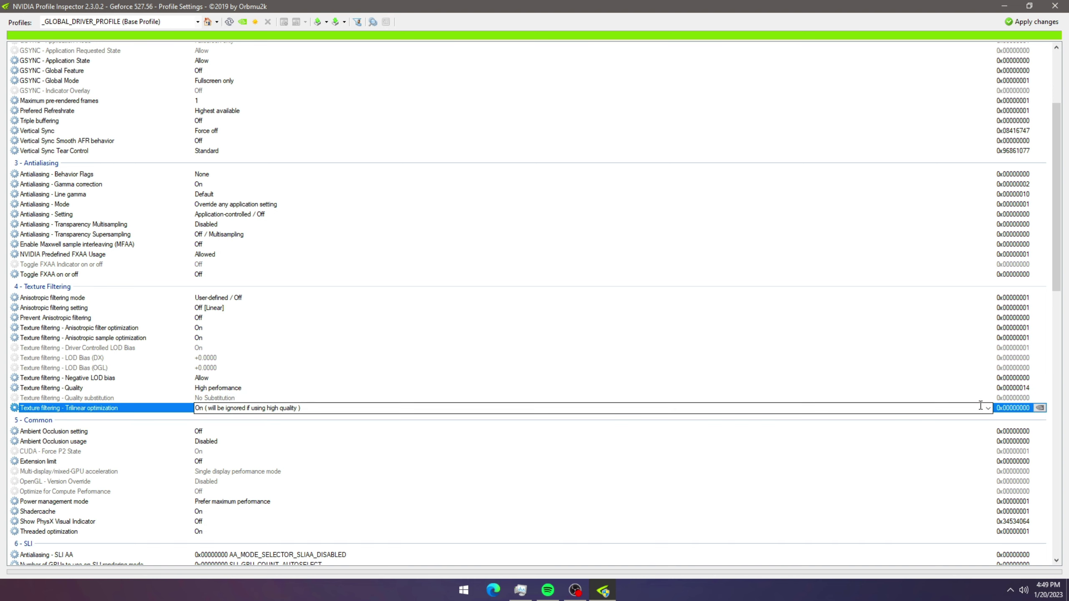
{"action": "left_click", "coordinate": [988, 408]}
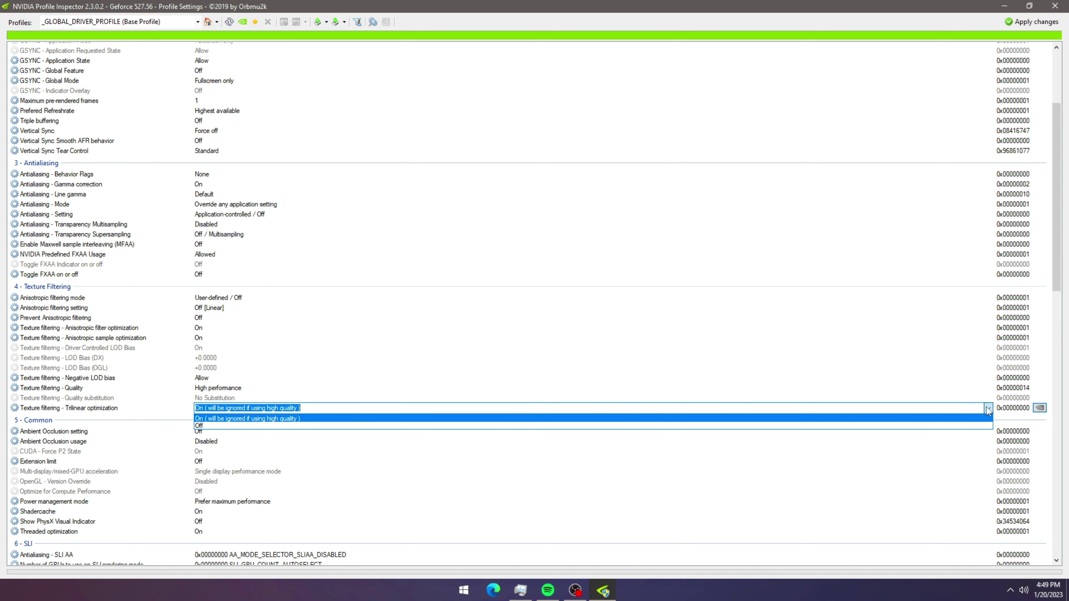
{"action": "left_click", "coordinate": [244, 420]}
Set Power management mode to Prefer maximum performance in the Common section of the profile
{"action": "scroll", "coordinate": [278, 463], "scroll_direction": "down", "scroll_amount": 2}
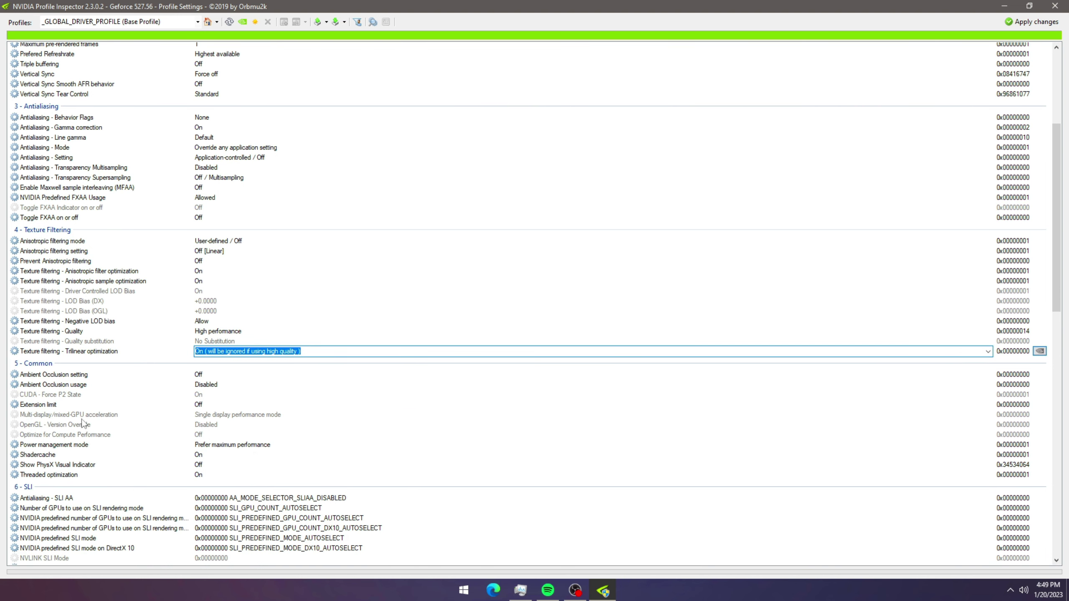
{"action": "scroll", "coordinate": [261, 449], "scroll_direction": "down", "scroll_amount": 1}
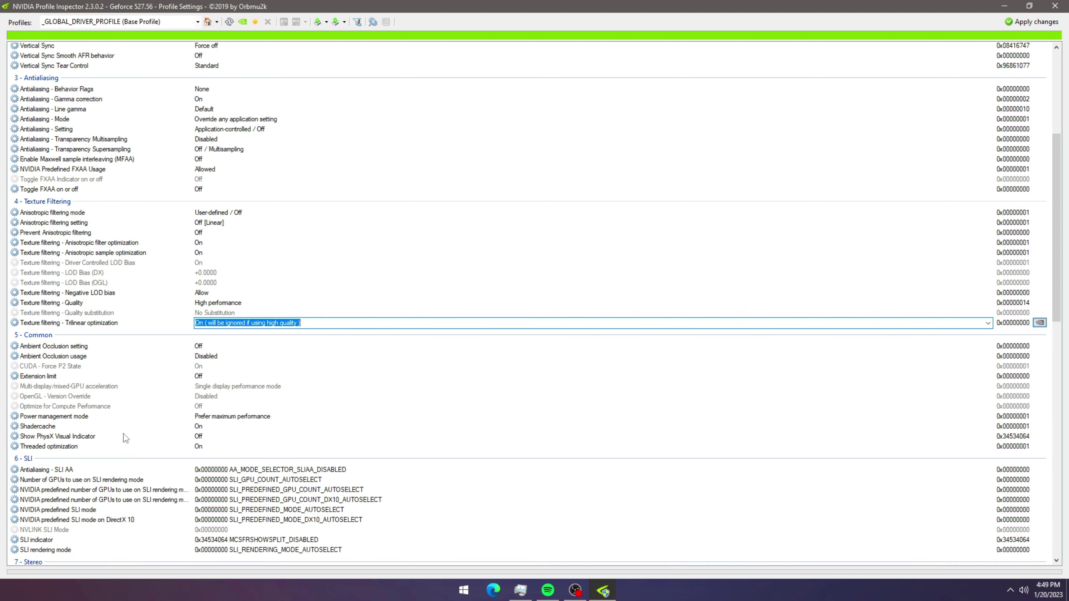
{"action": "left_click", "coordinate": [74, 419]}
{"action": "left_click", "coordinate": [988, 416]}
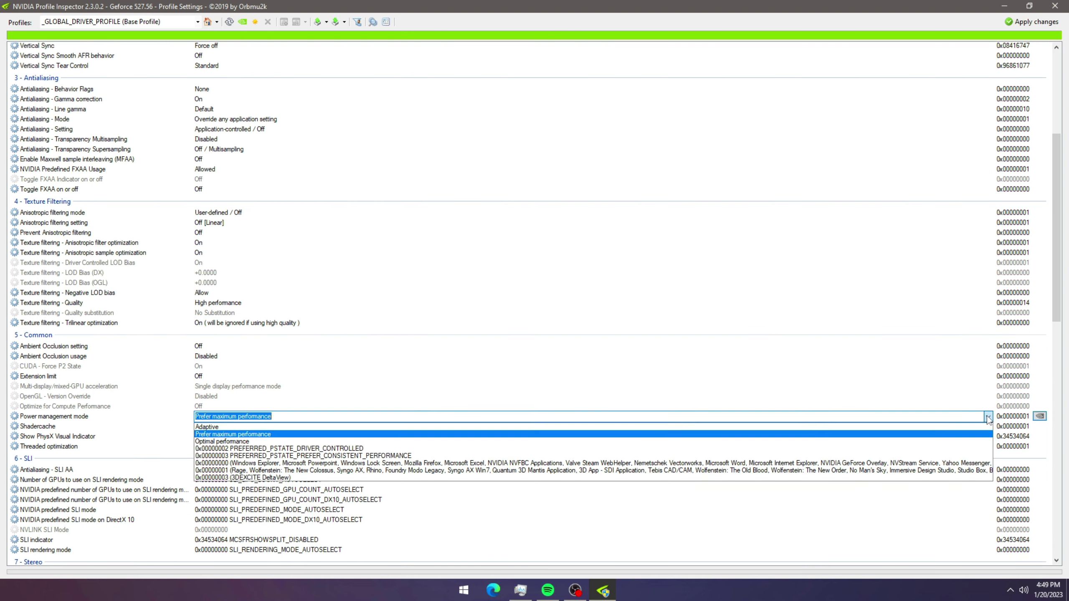
{"action": "left_click", "coordinate": [219, 435]}
{"action": "scroll", "coordinate": [384, 327], "scroll_direction": "down", "scroll_amount": 3}
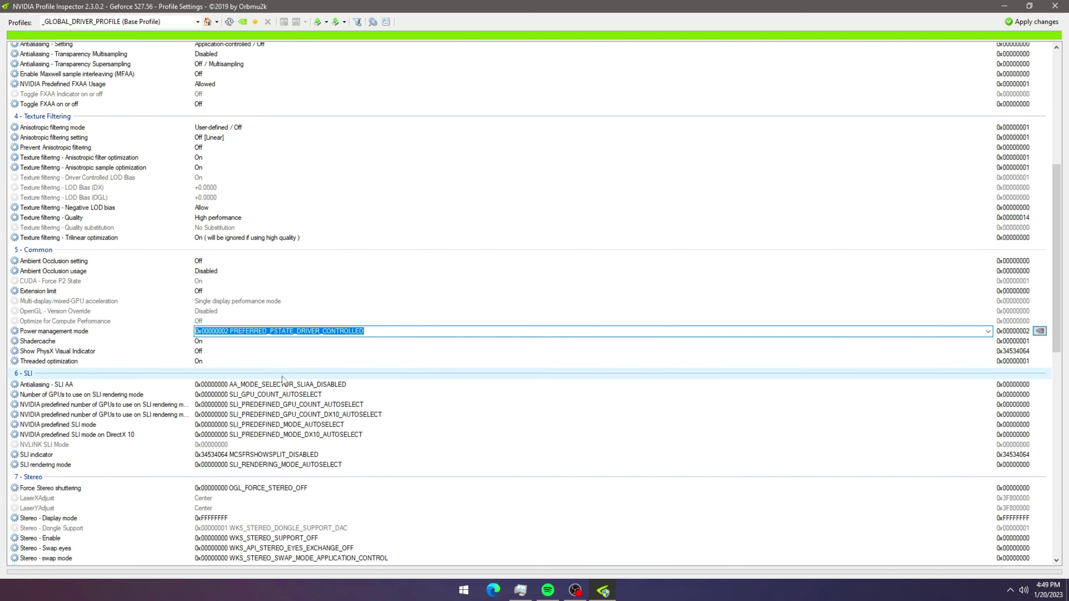
{"action": "key", "text": "Up"}
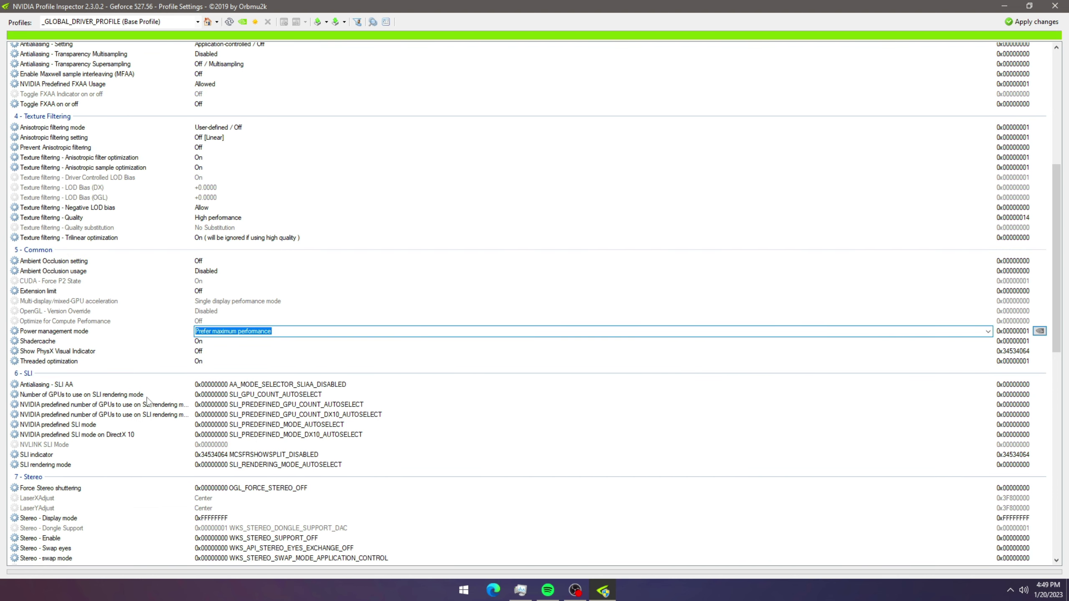
Set Threaded optimization to On in the Common section of the profile
{"action": "left_click", "coordinate": [113, 362]}
{"action": "left_click", "coordinate": [212, 362]}
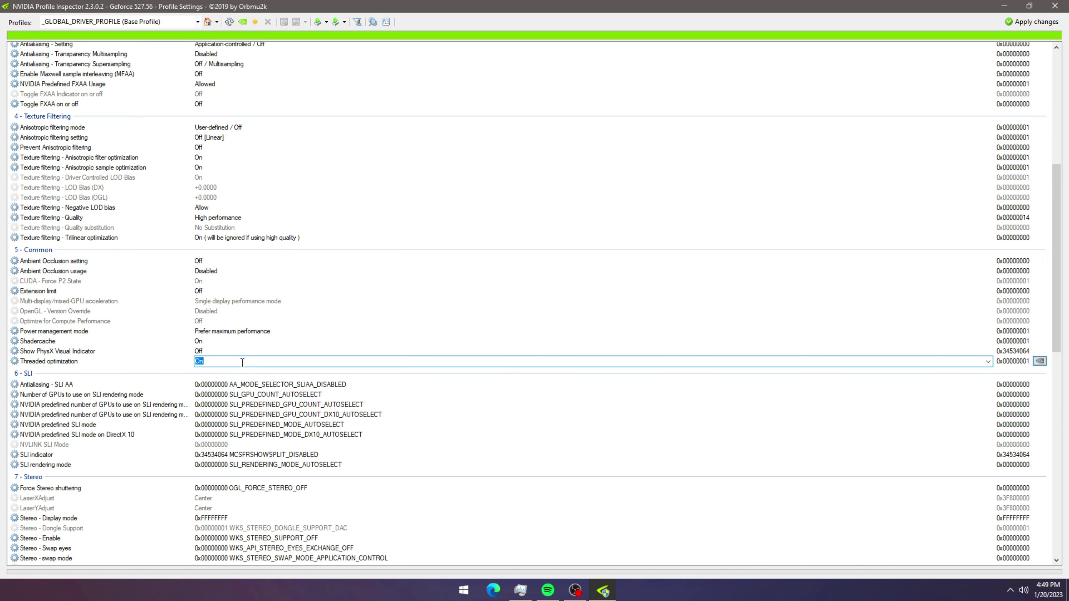
{"action": "left_click", "coordinate": [987, 361]}
{"action": "left_click", "coordinate": [225, 384]}
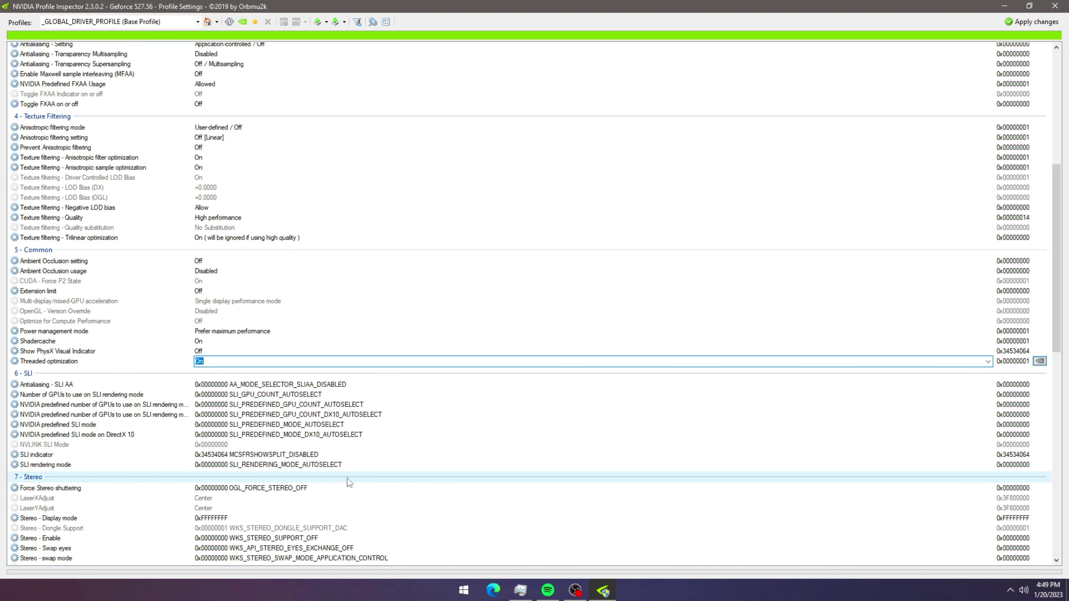
Restore the Profile Inspector window to its smaller size, apply the profile changes and close the program
{"action": "scroll", "coordinate": [516, 160], "scroll_direction": "up", "scroll_amount": 6}
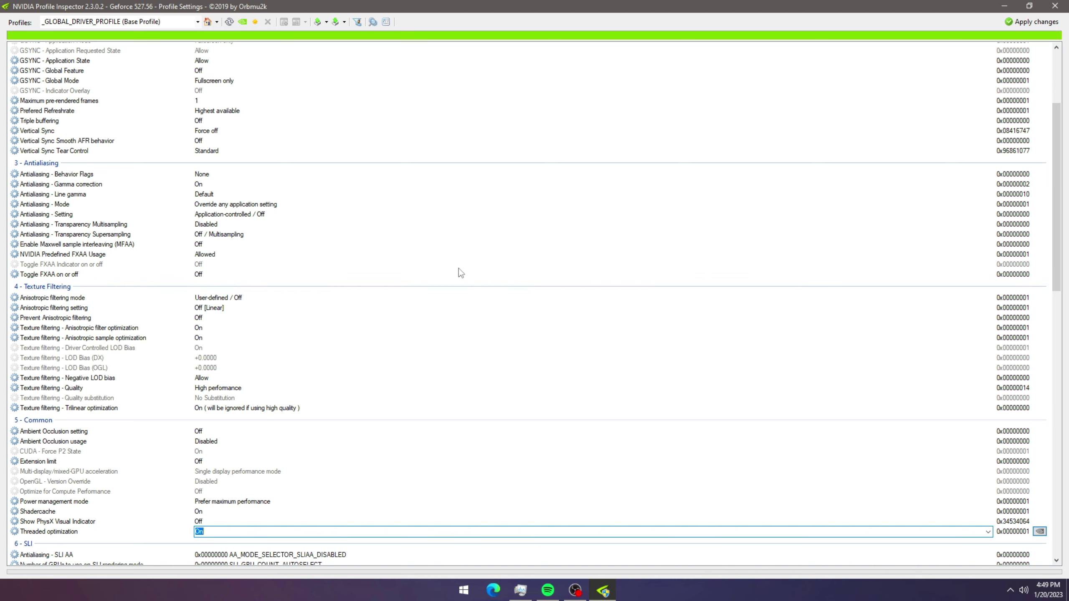
{"action": "scroll", "coordinate": [459, 268], "scroll_direction": "up", "scroll_amount": 5}
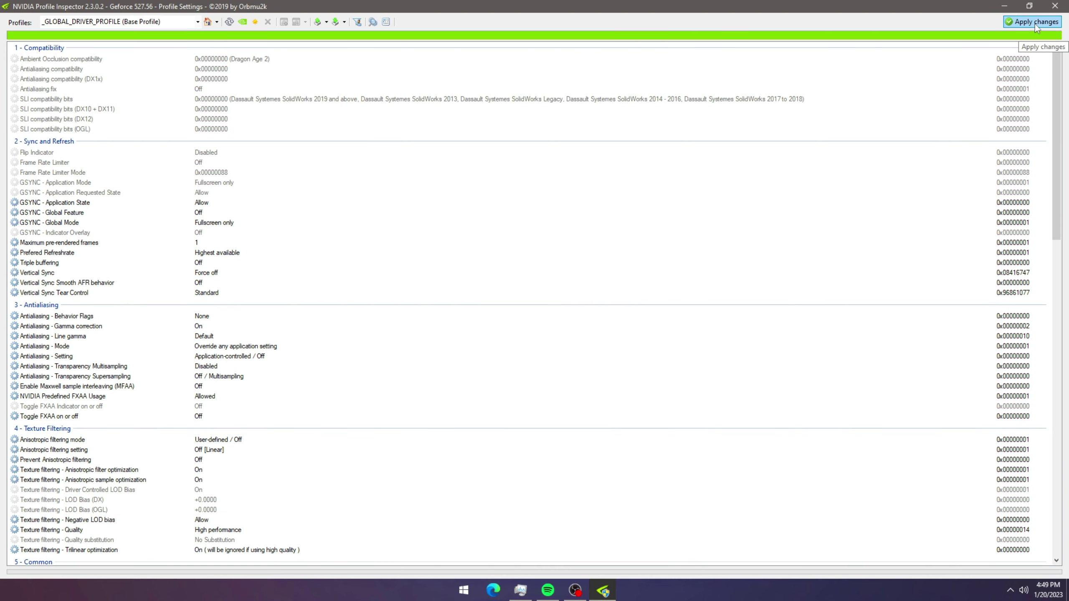
{"action": "left_click", "coordinate": [1029, 5]}
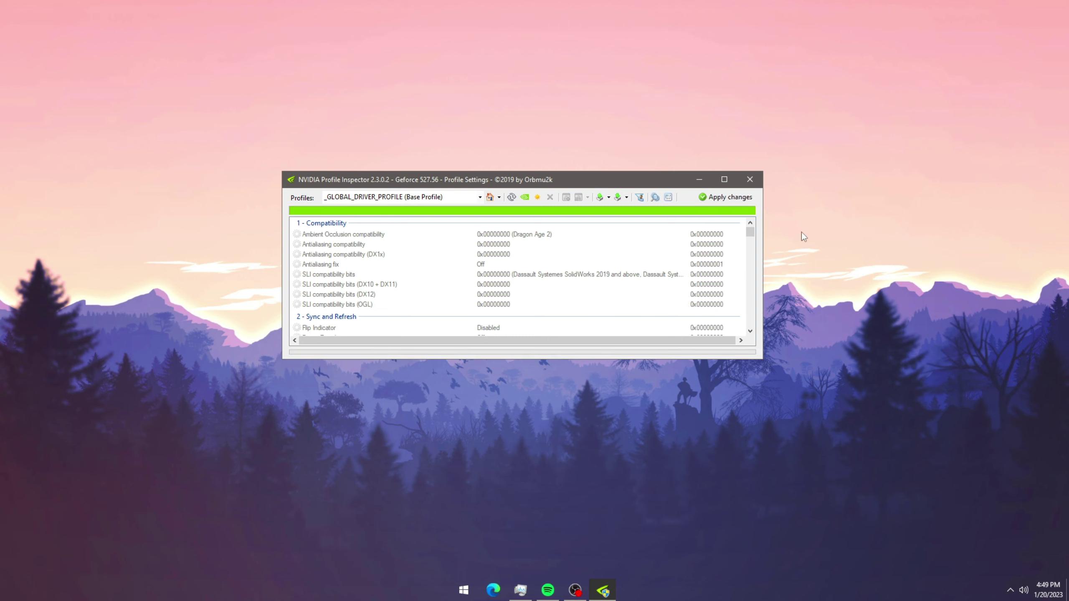
{"action": "left_click", "coordinate": [719, 201]}
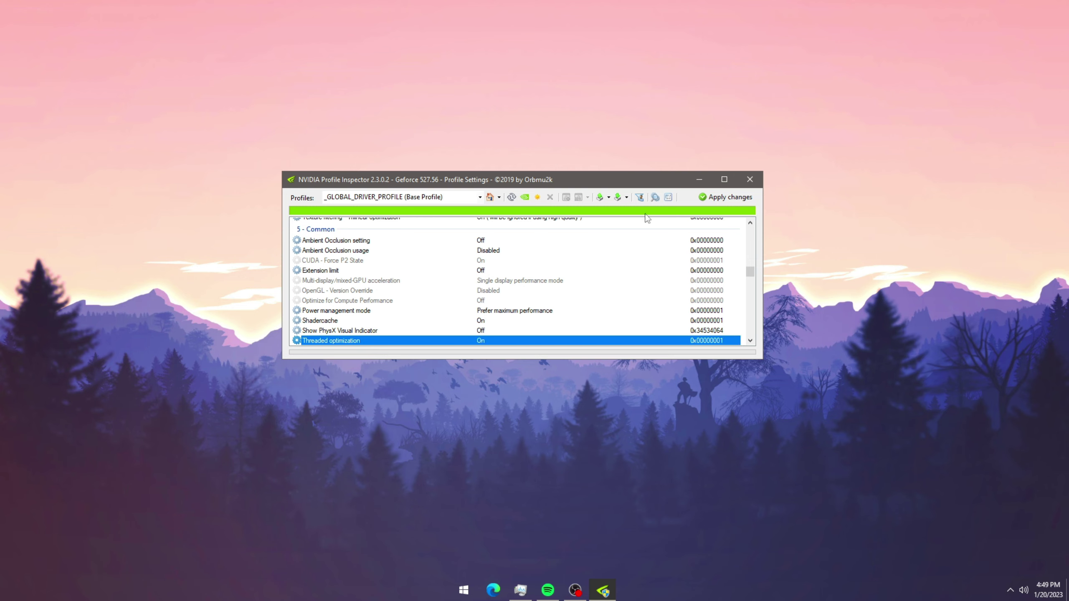
{"action": "left_click", "coordinate": [752, 180]}
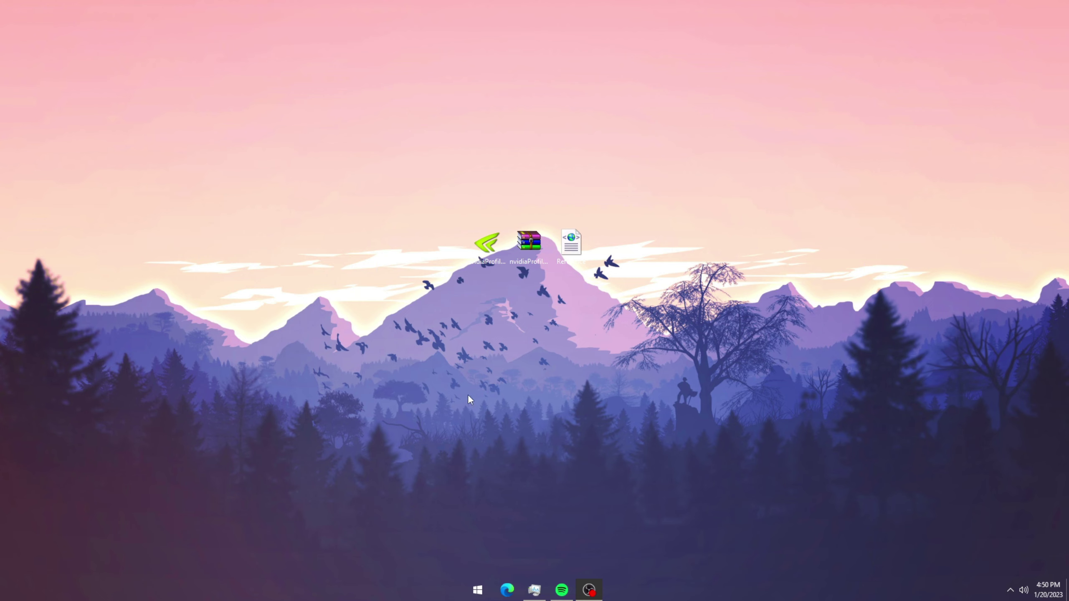
Switch to NVIDIA Control Panel from the desktop and open its Manage 3D settings page
{"action": "right_click", "coordinate": [392, 292]}
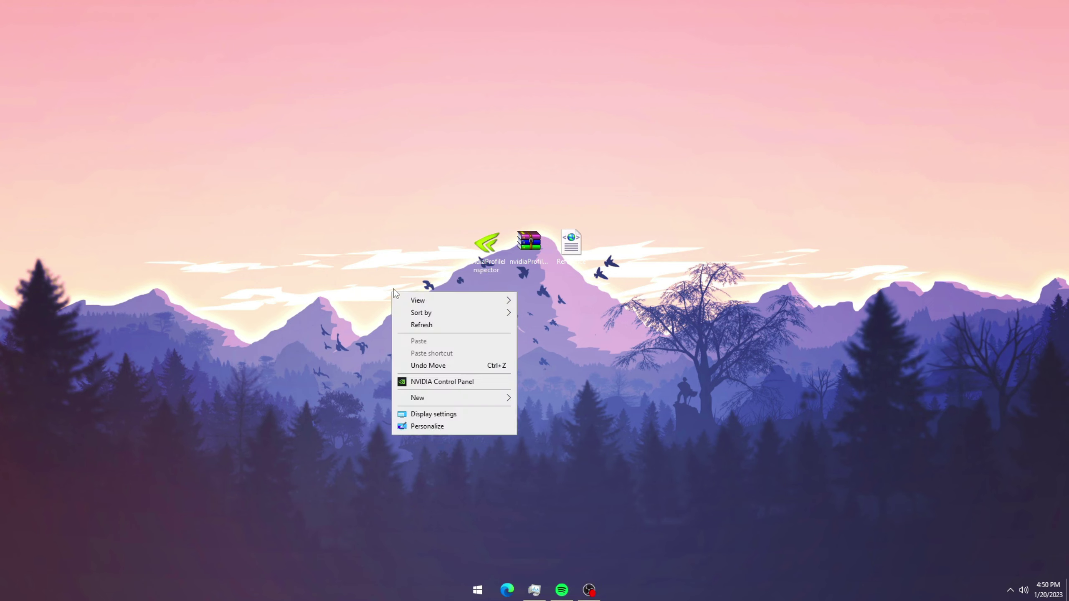
{"action": "left_click", "coordinate": [452, 382]}
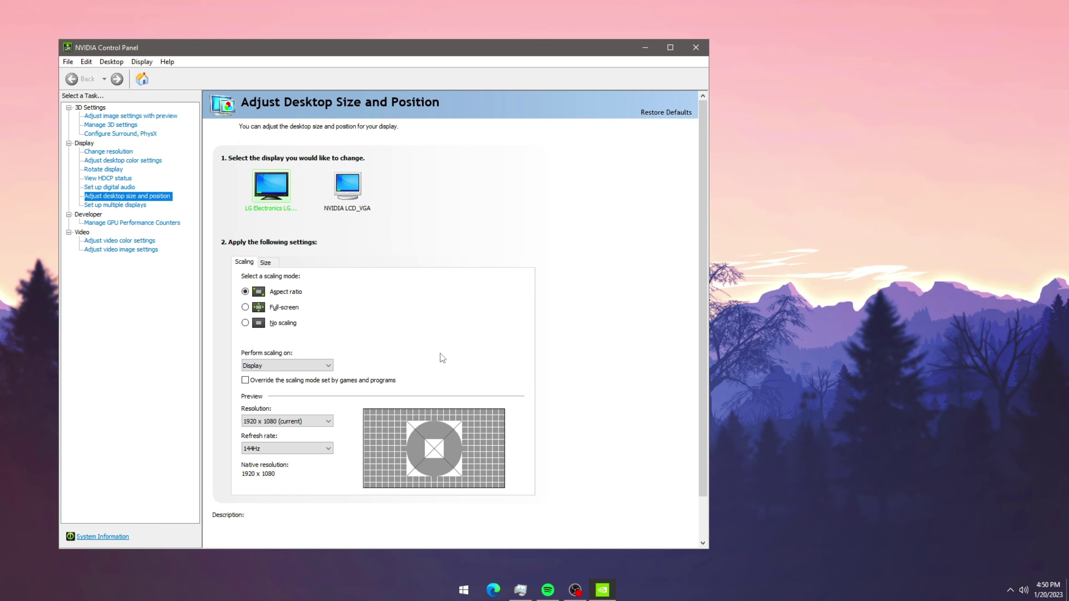
{"action": "left_click_drag", "start_coordinate": [303, 47], "coordinate": [456, 48]}
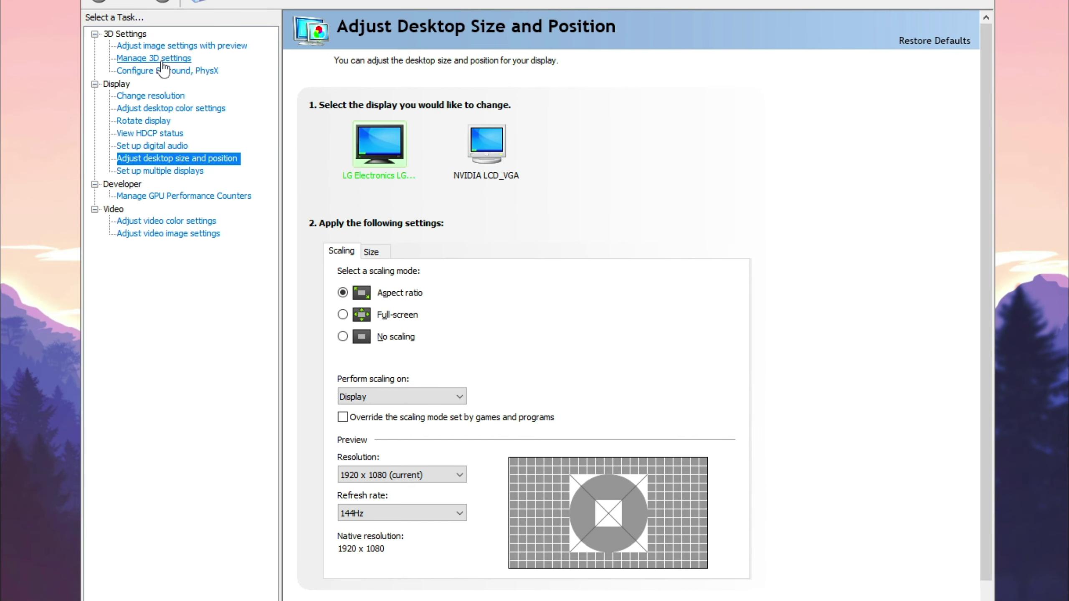
{"action": "left_click", "coordinate": [162, 61]}
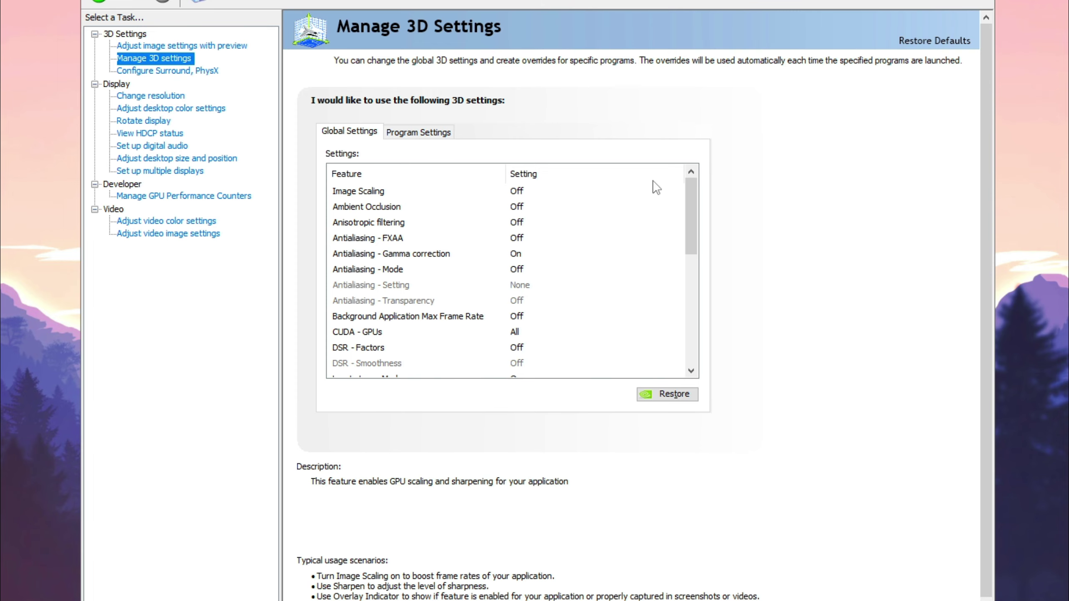
Set Low Latency Mode to On in the global 3D settings
{"action": "left_click_drag", "start_coordinate": [692, 201], "coordinate": [686, 245]}
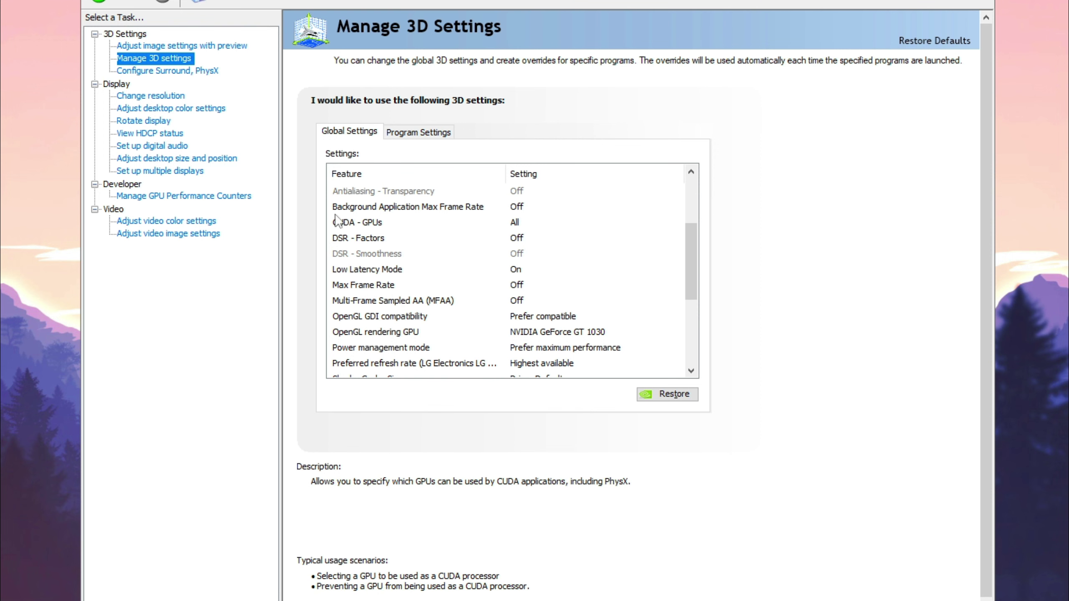
{"action": "left_click", "coordinate": [373, 271]}
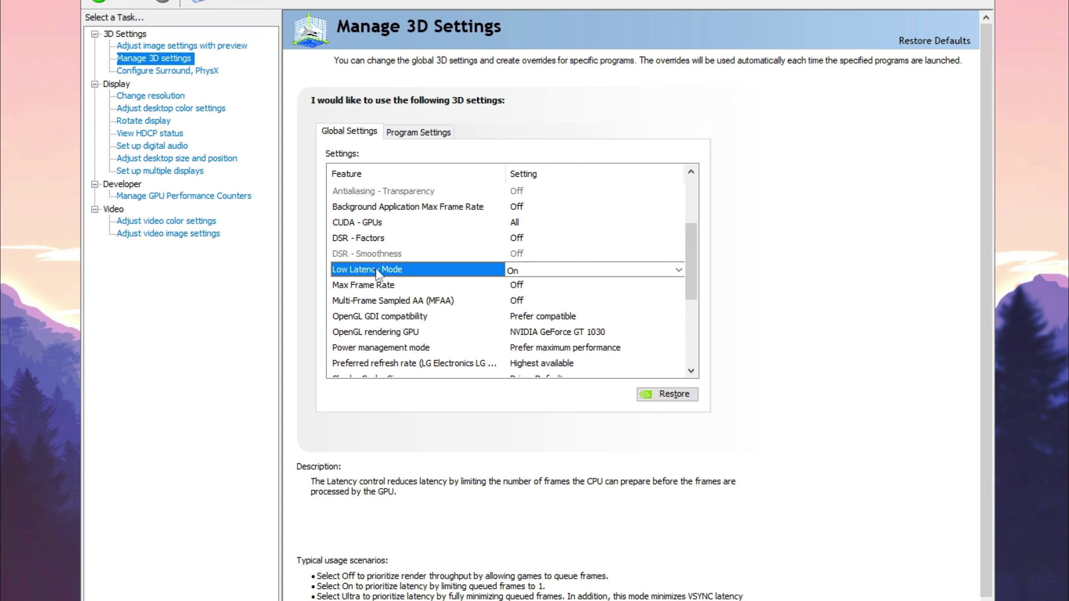
{"action": "left_click", "coordinate": [679, 270]}
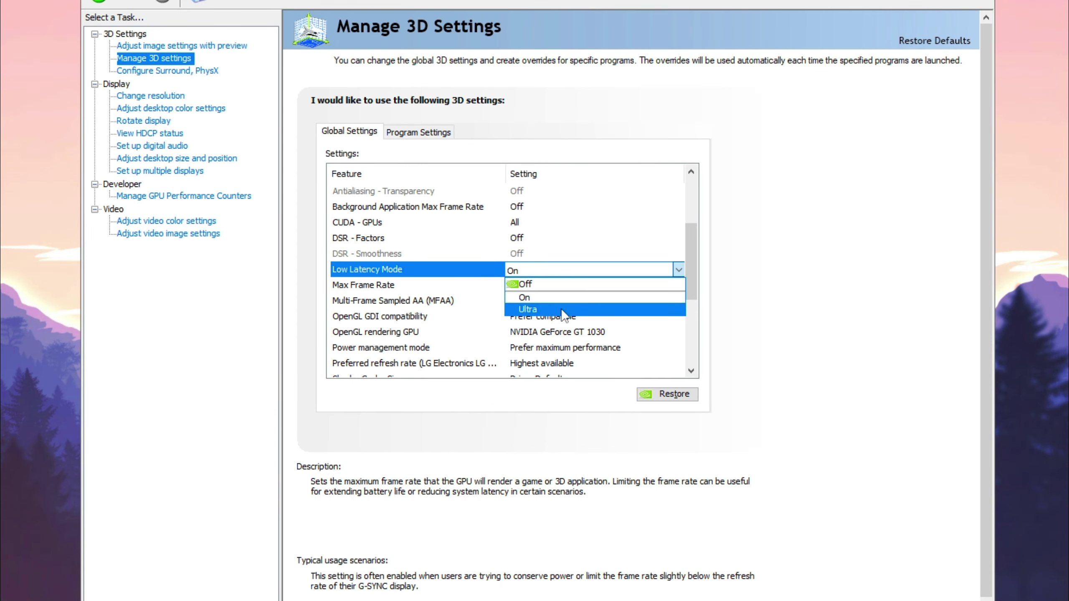
{"action": "left_click", "coordinate": [551, 298]}
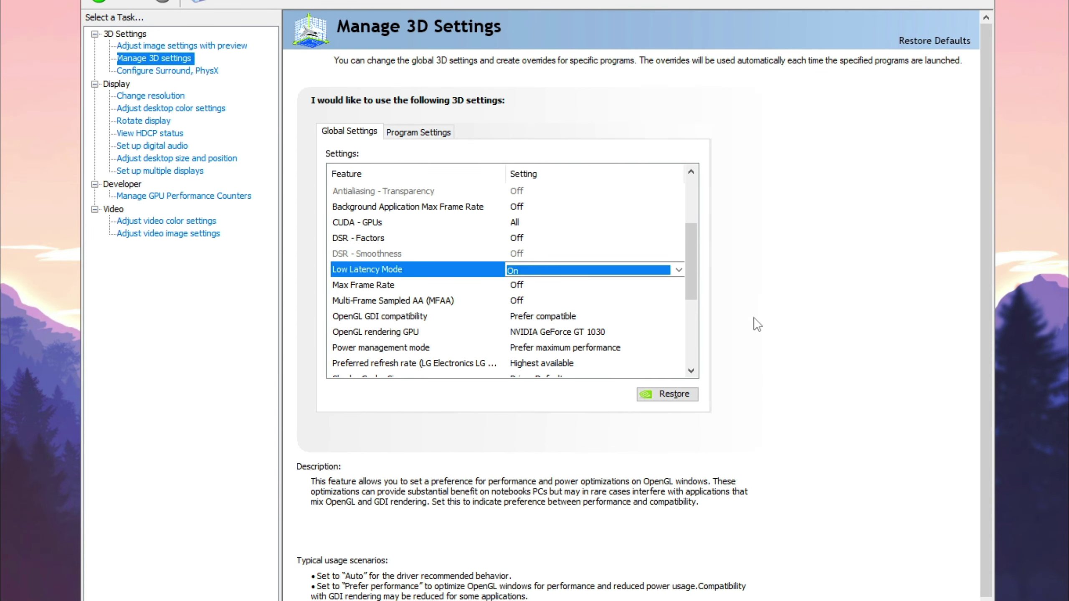
Review the Image Scaling options in the global 3D settings, including GPU Scaling & Sharpening, and cancel without applying them
{"action": "left_click_drag", "start_coordinate": [697, 286], "coordinate": [693, 180]}
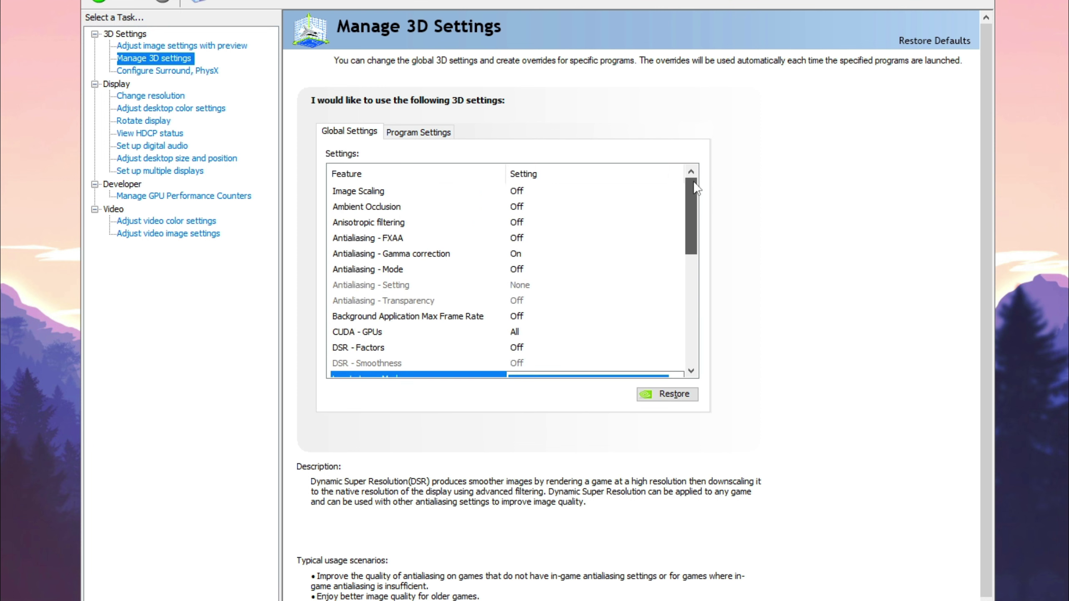
{"action": "left_click", "coordinate": [356, 190]}
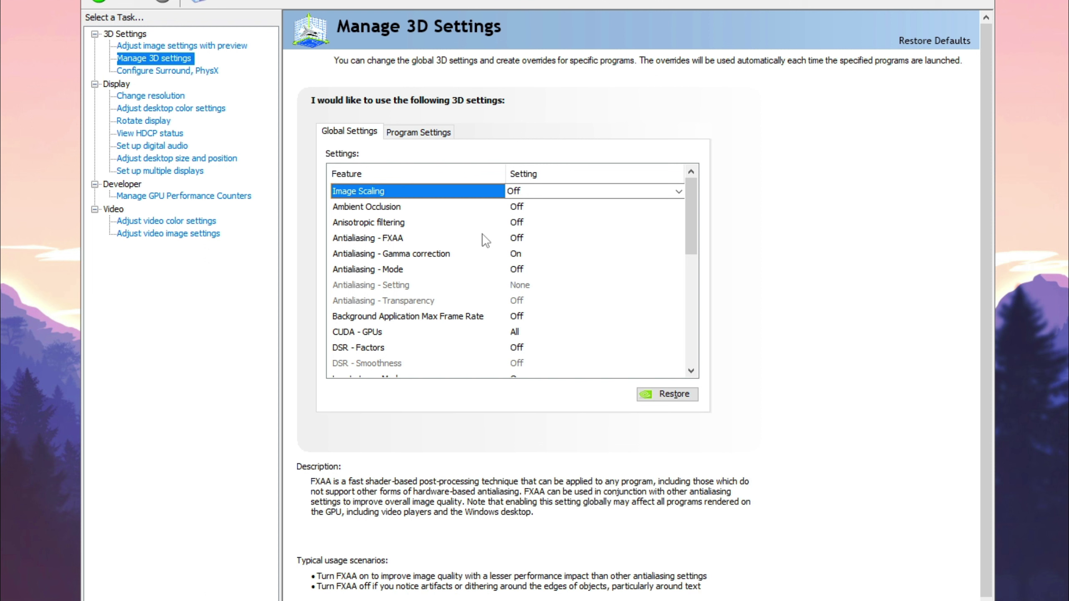
{"action": "left_click", "coordinate": [555, 195]}
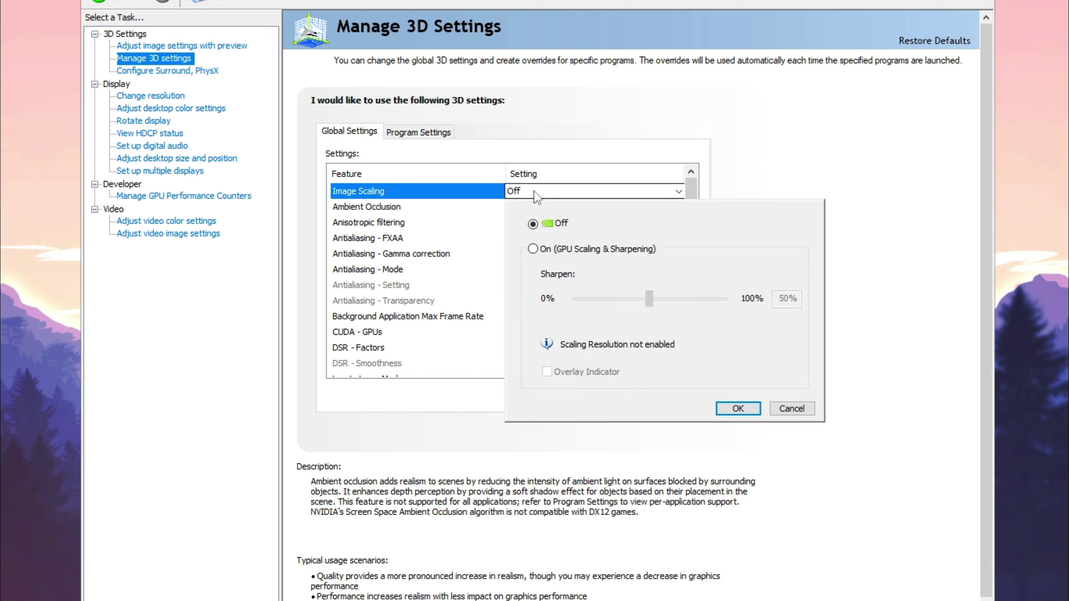
{"action": "left_click", "coordinate": [581, 250]}
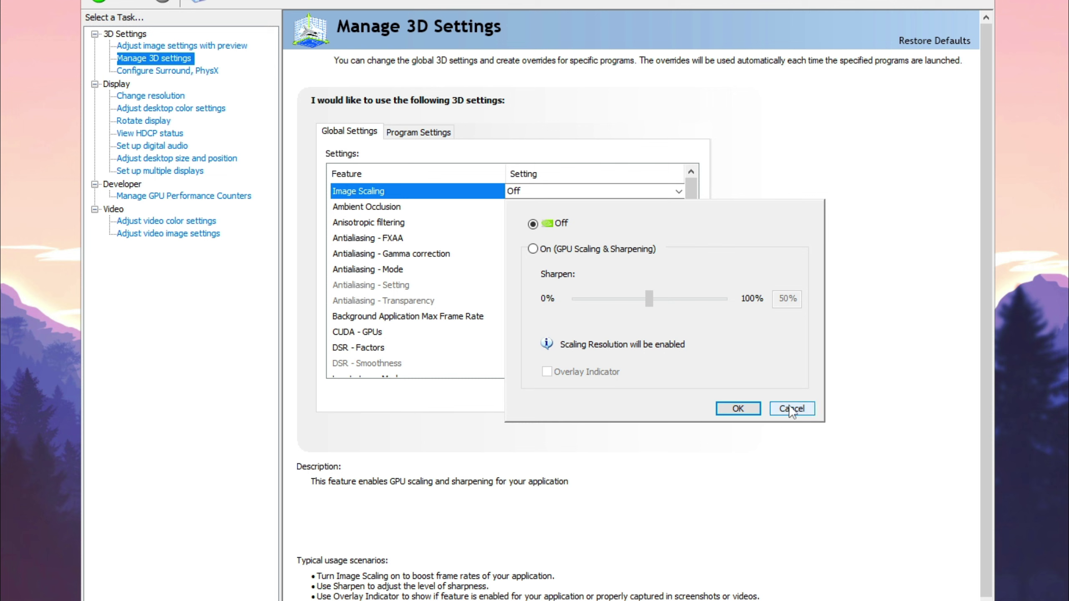
{"action": "left_click", "coordinate": [790, 409]}
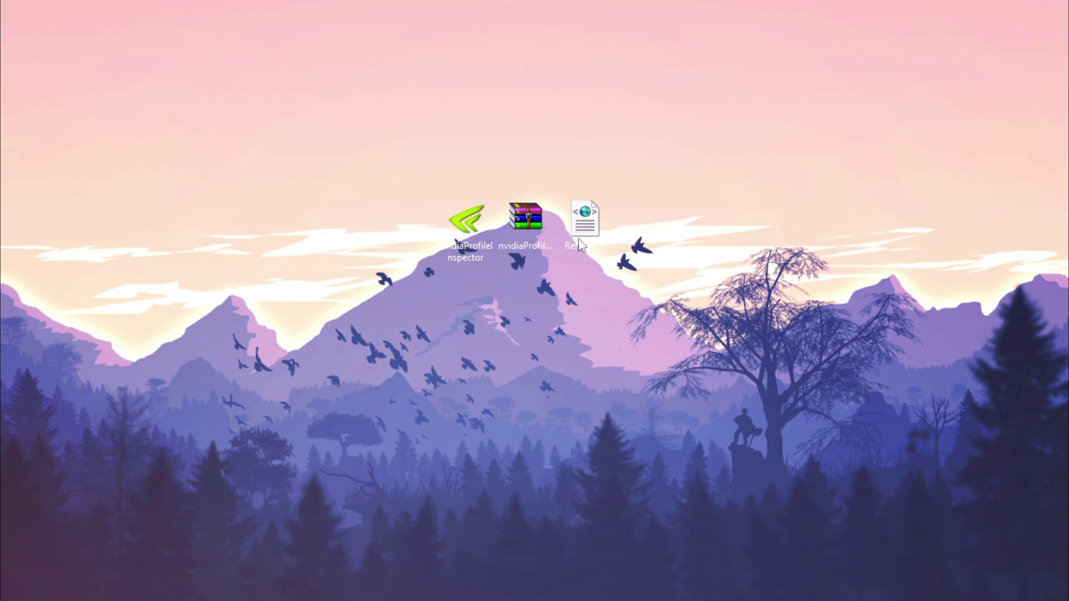
Delete the nvidiaProfileInspector program, its archive and the Reference file from the desktop
{"action": "left_click_drag", "start_coordinate": [583, 246], "coordinate": [423, 244]}
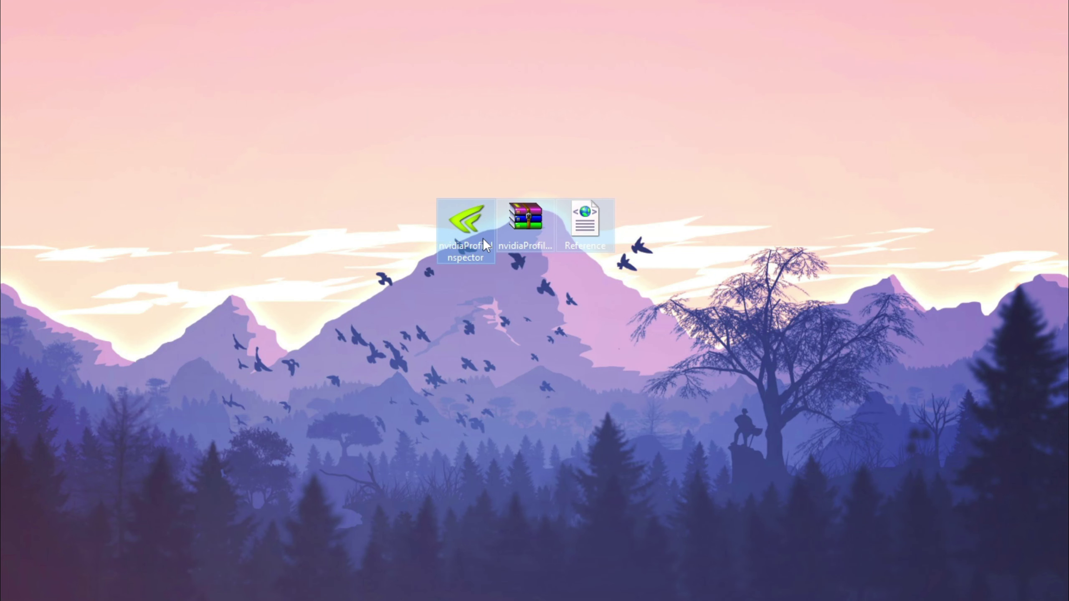
{"action": "key", "text": "Delete"}
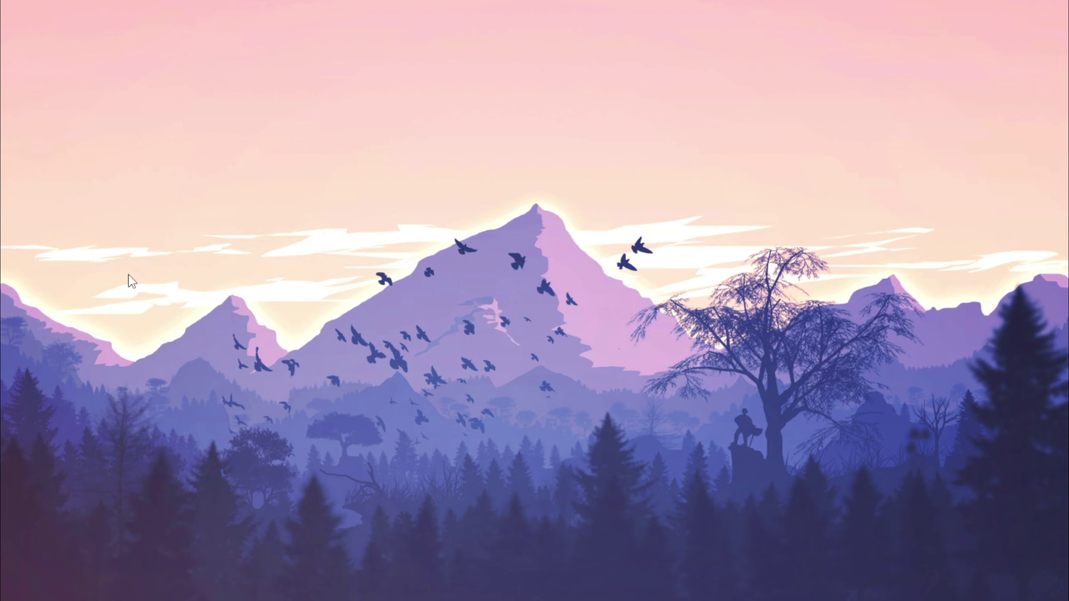
Switch to Device Manager by searching for "device manager", and move its window fully into view near the middle of the desktop
{"action": "key", "text": "super"}
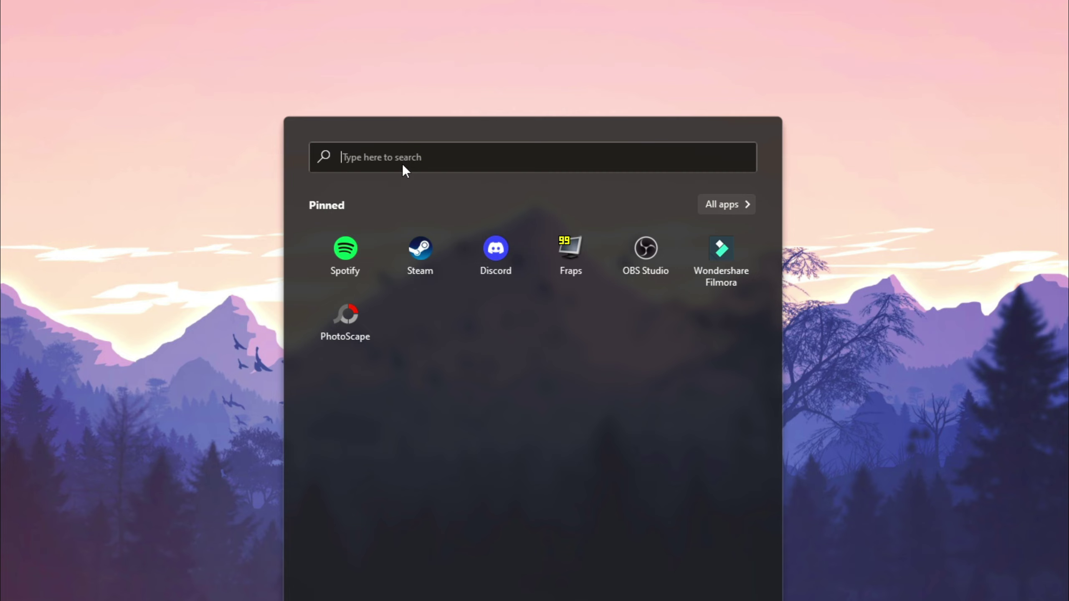
{"action": "type", "text": "device mana"}
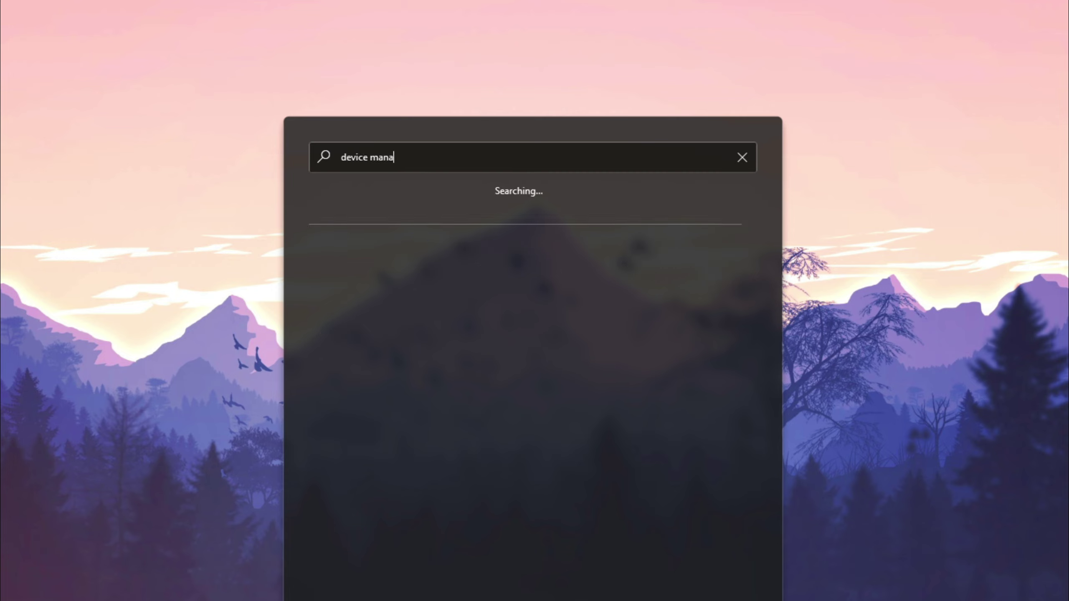
{"action": "type", "text": "ger"}
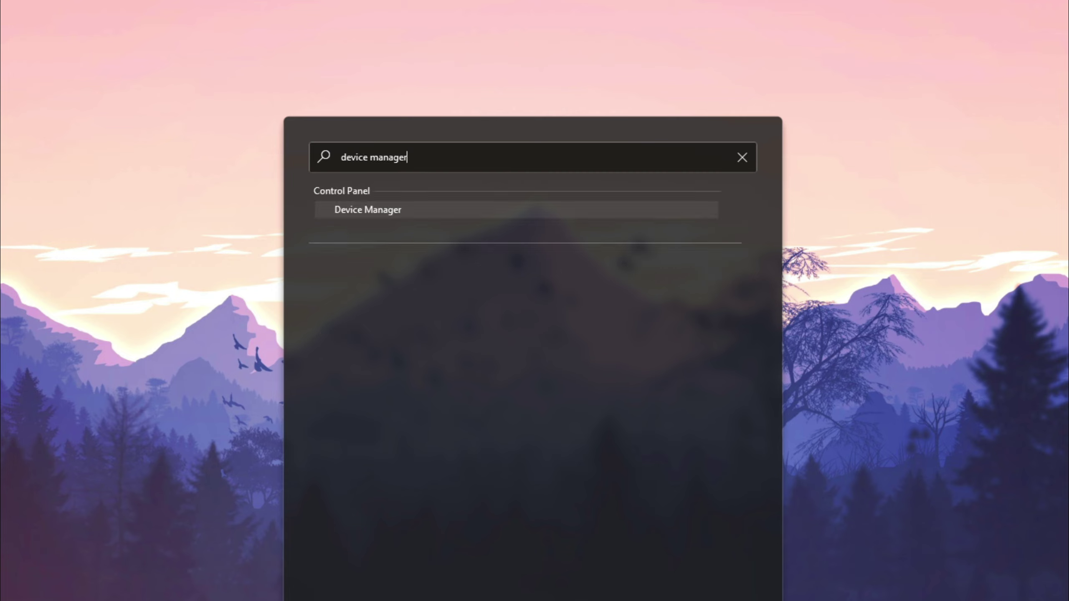
{"action": "left_click", "coordinate": [403, 209]}
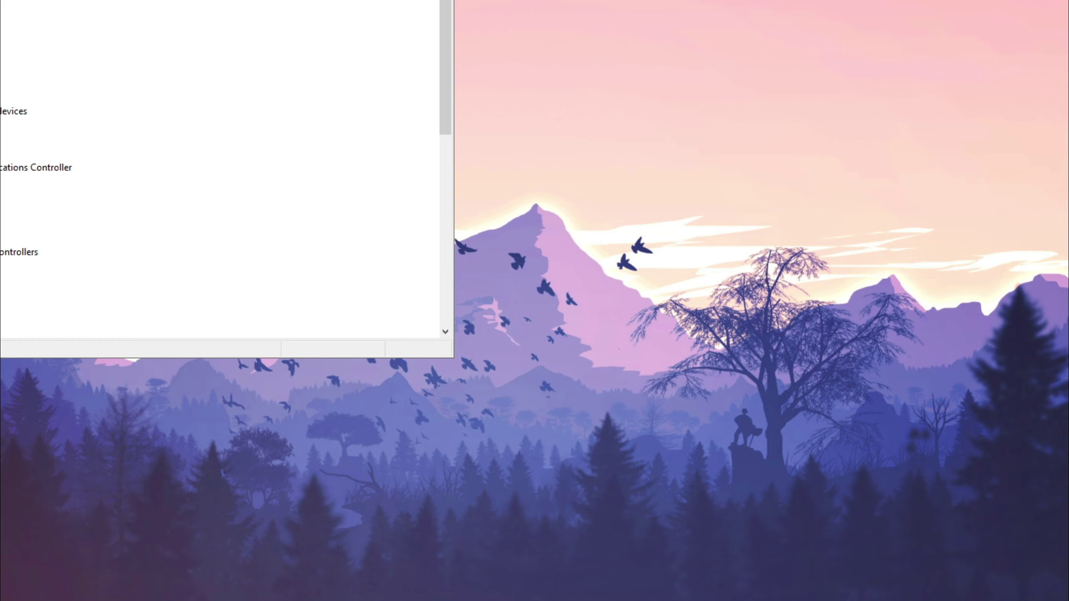
{"action": "left_click_drag", "start_coordinate": [69, 0], "coordinate": [447, 27]}
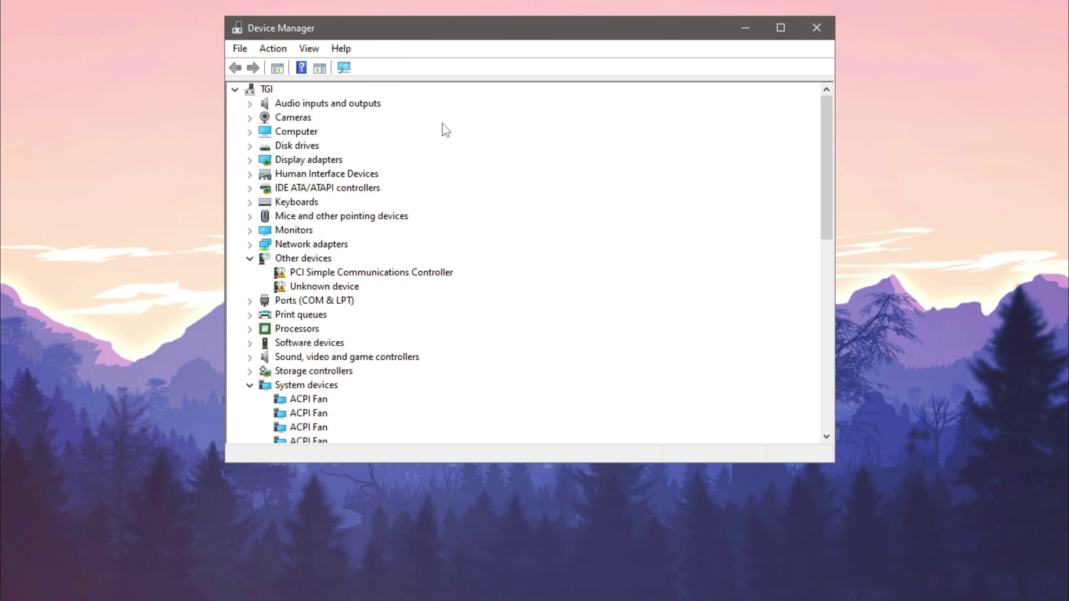
Select the High precision event timer under System devices
{"action": "left_click_drag", "start_coordinate": [820, 119], "coordinate": [831, 263]}
{"action": "left_click", "coordinate": [334, 374]}
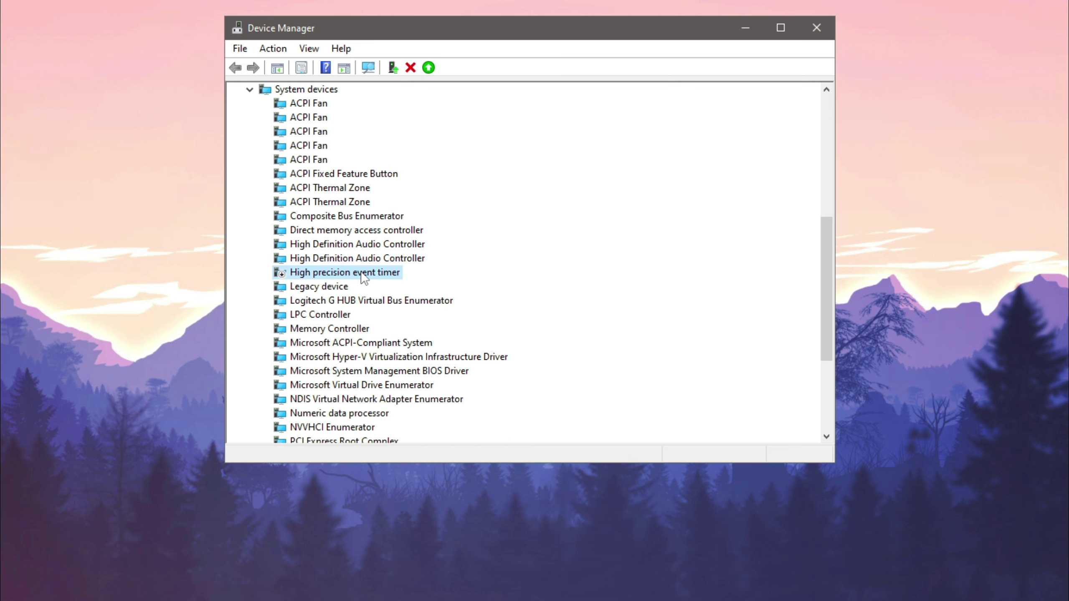